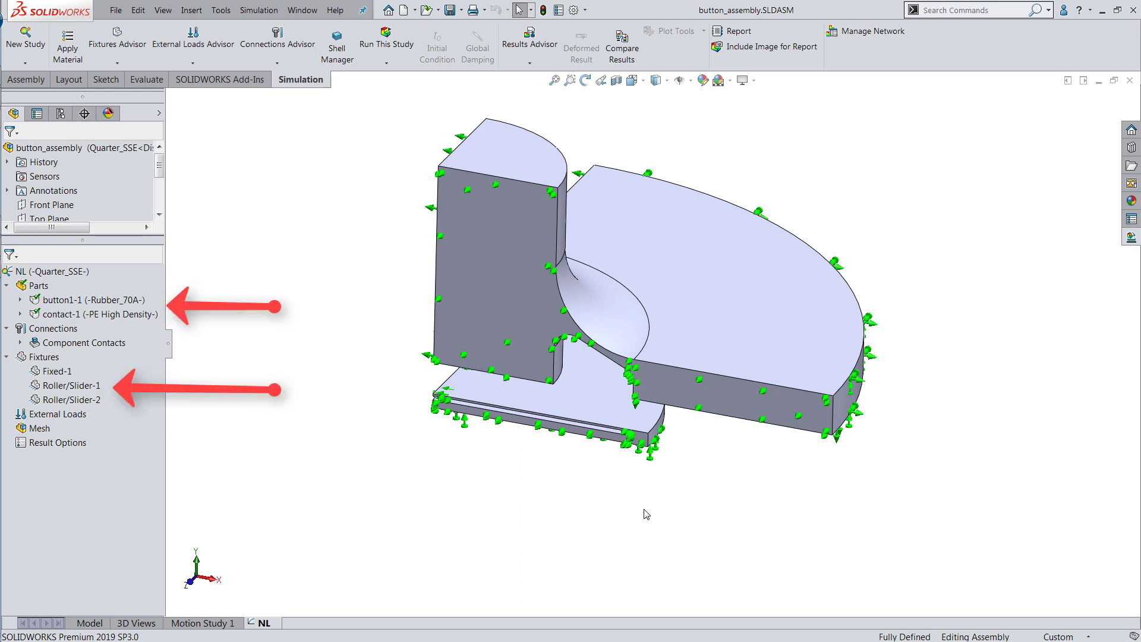
- Create a 3DEXPERIENCE simulation named baQS_1 from the NL study, using the Simulation Case Studies collaborative space and Leader role
left_click(1131, 238)
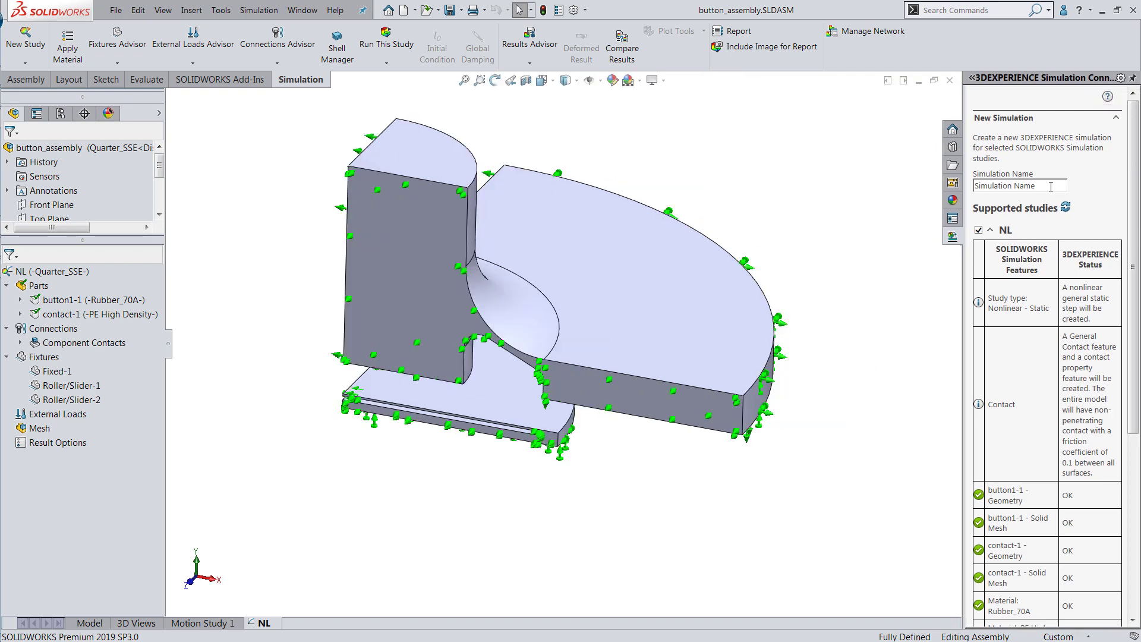
left_click(1052, 186)
type("baQS_1")
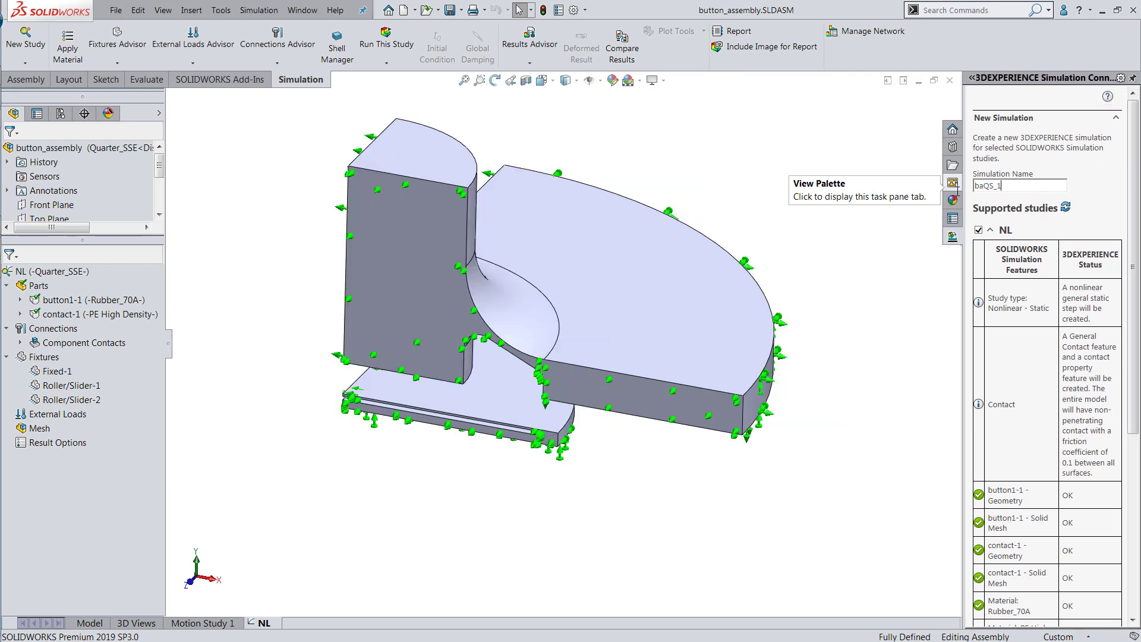
left_click_drag(1135, 195, 1138, 274)
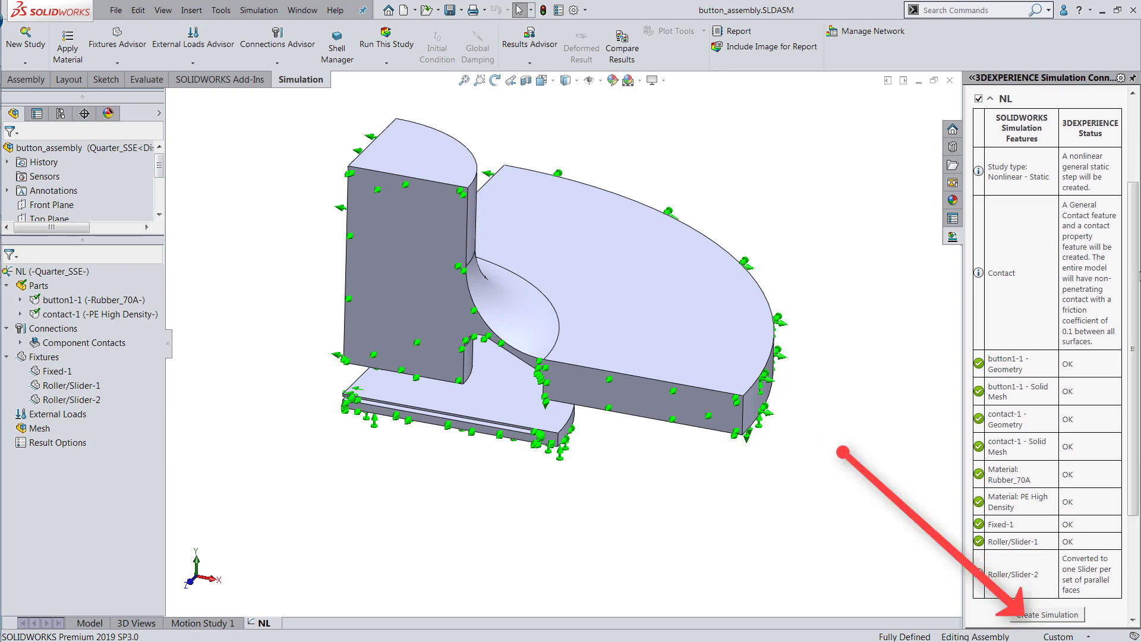
left_click(1046, 614)
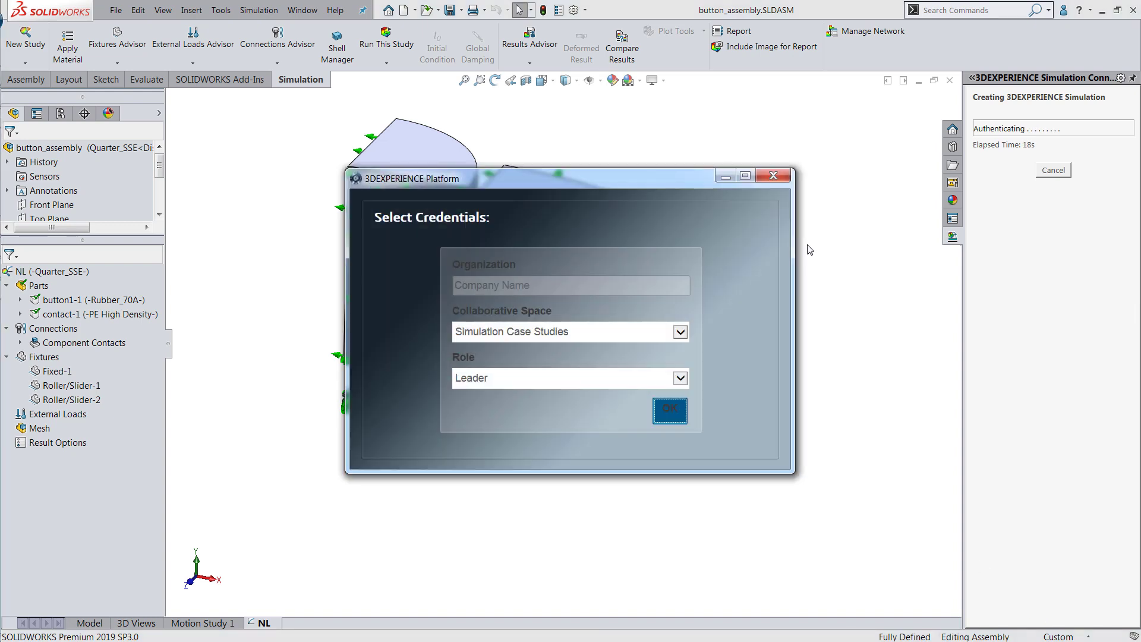
left_click(668, 414)
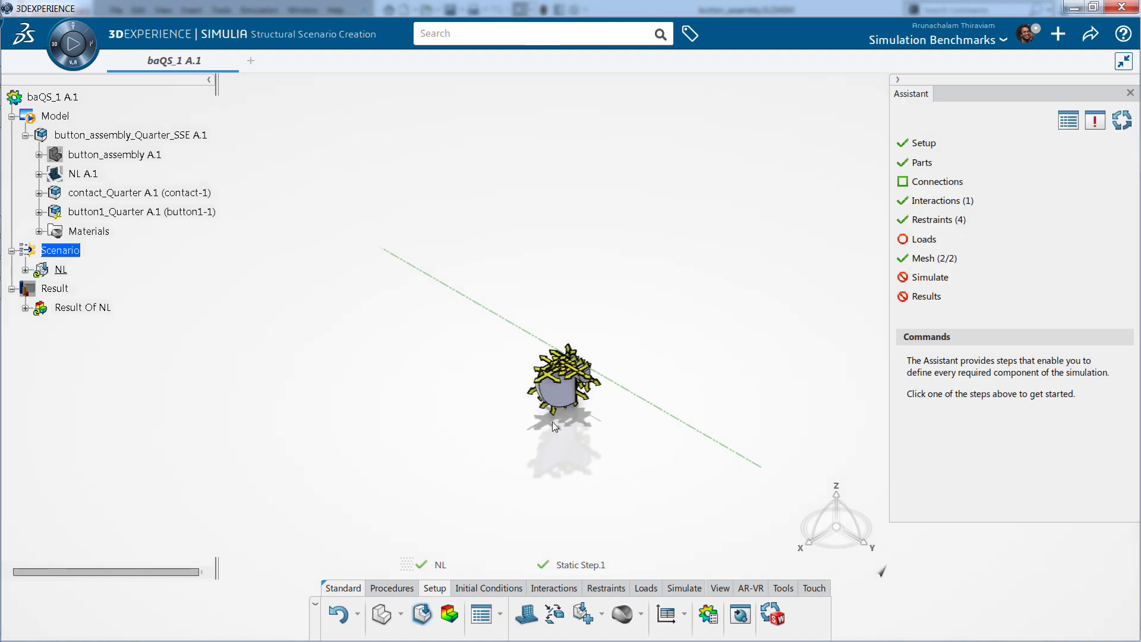
- Expand the transferred materials, interactions and restraints of the NL scenario for review
middle_click_drag(569, 421, 451, 205)
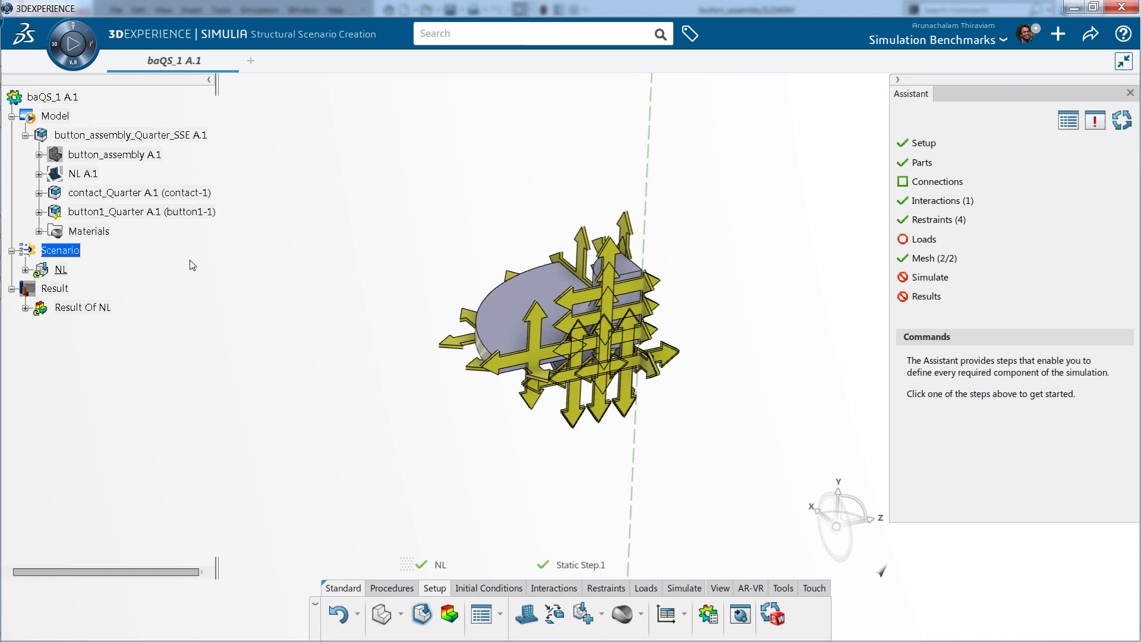
left_click(39, 231)
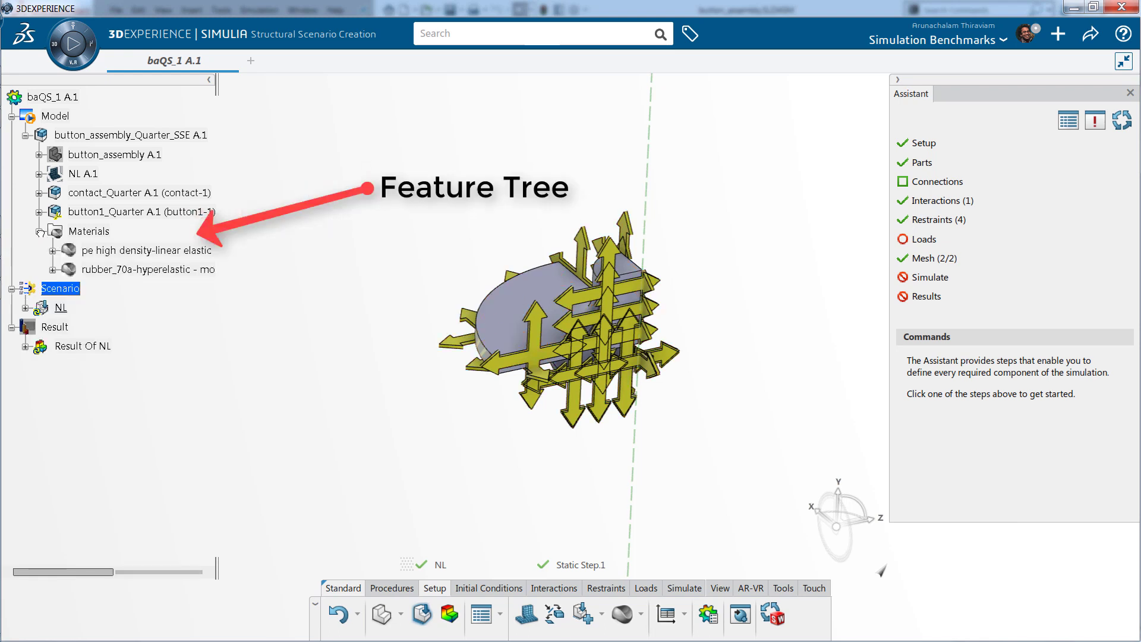
left_click(25, 308)
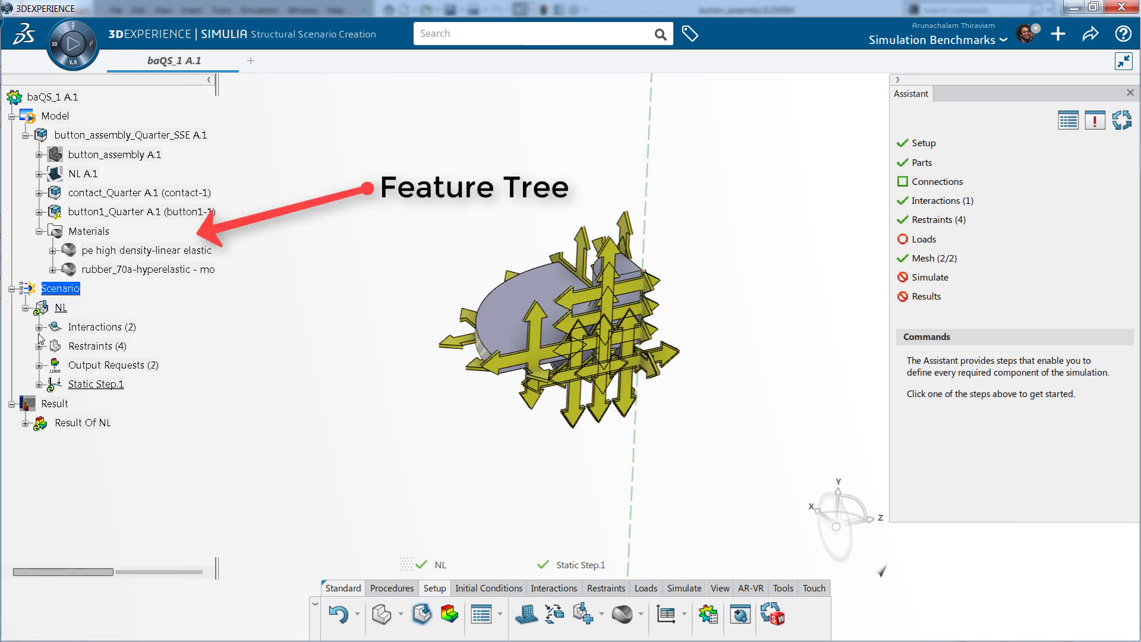
left_click(40, 326)
left_click(39, 384)
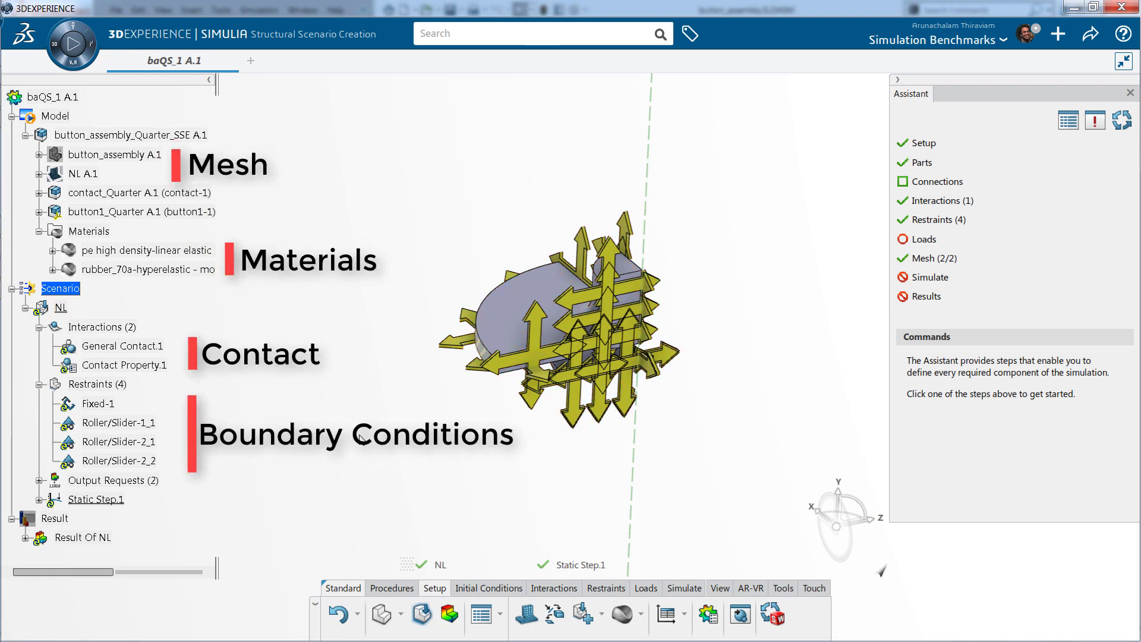
- Hide the symbols of restraints Roller/Slider-1_1, Roller/Slider-2_1 and Roller/Slider-2_2
left_click(118, 423)
left_click(118, 461, "ctrl")
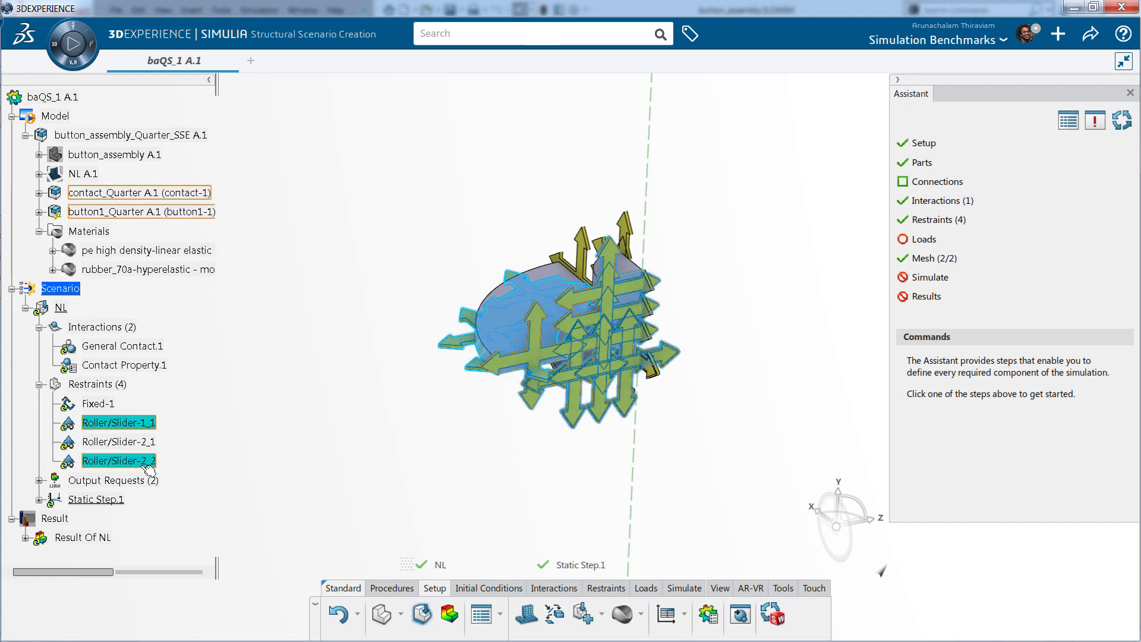
right_click(121, 442)
left_click(128, 443, "ctrl")
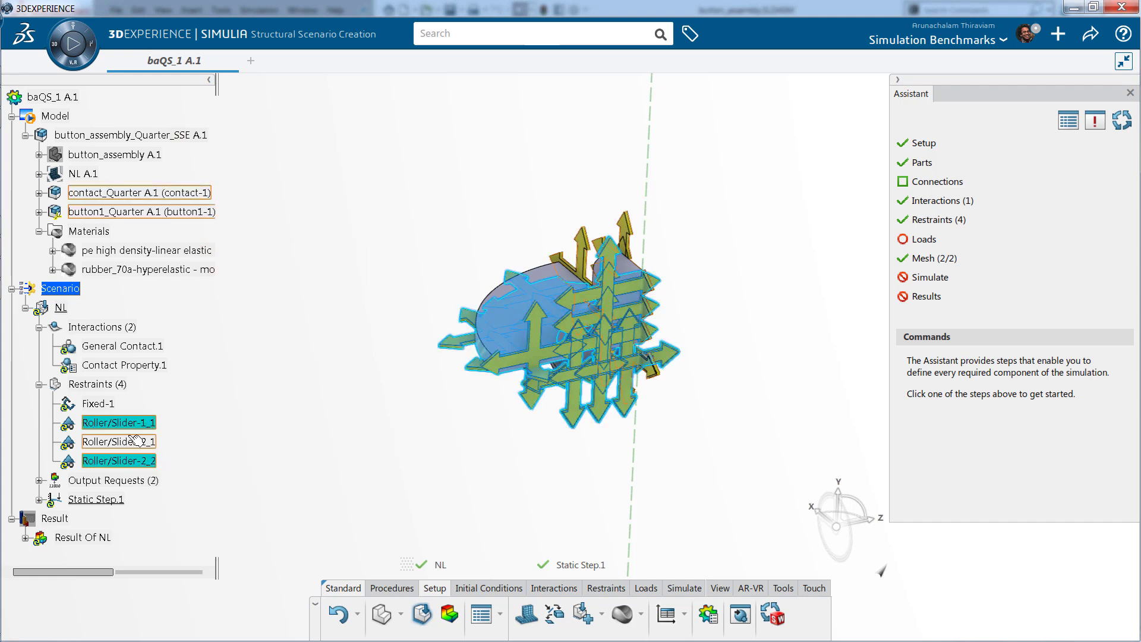
right_click(135, 447)
left_click(145, 484)
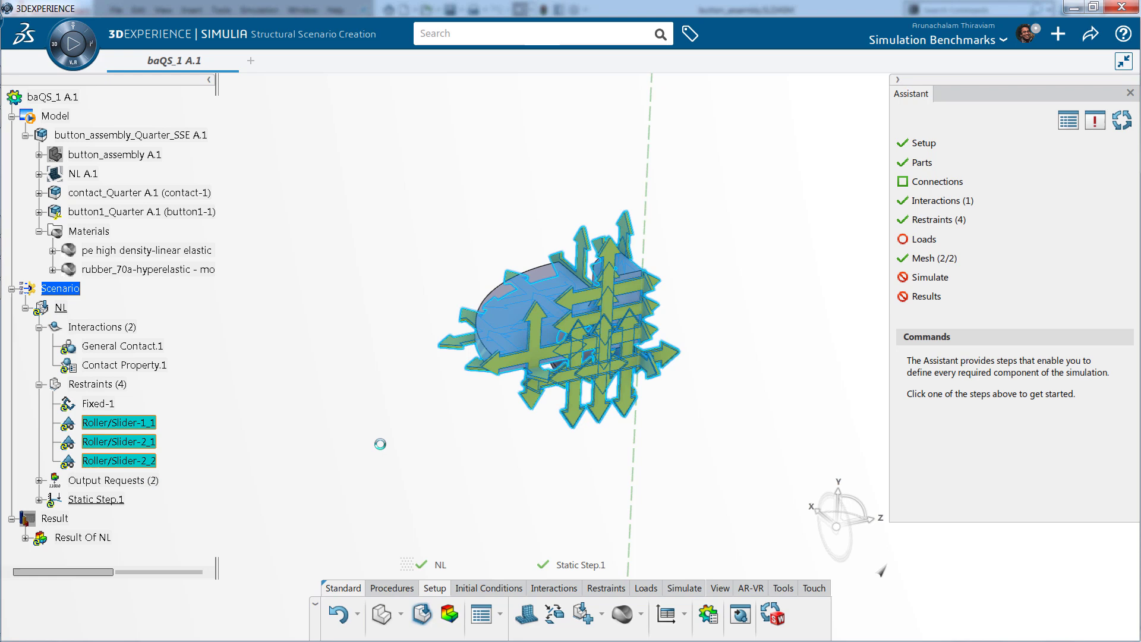
scroll(630, 356, "up", 5)
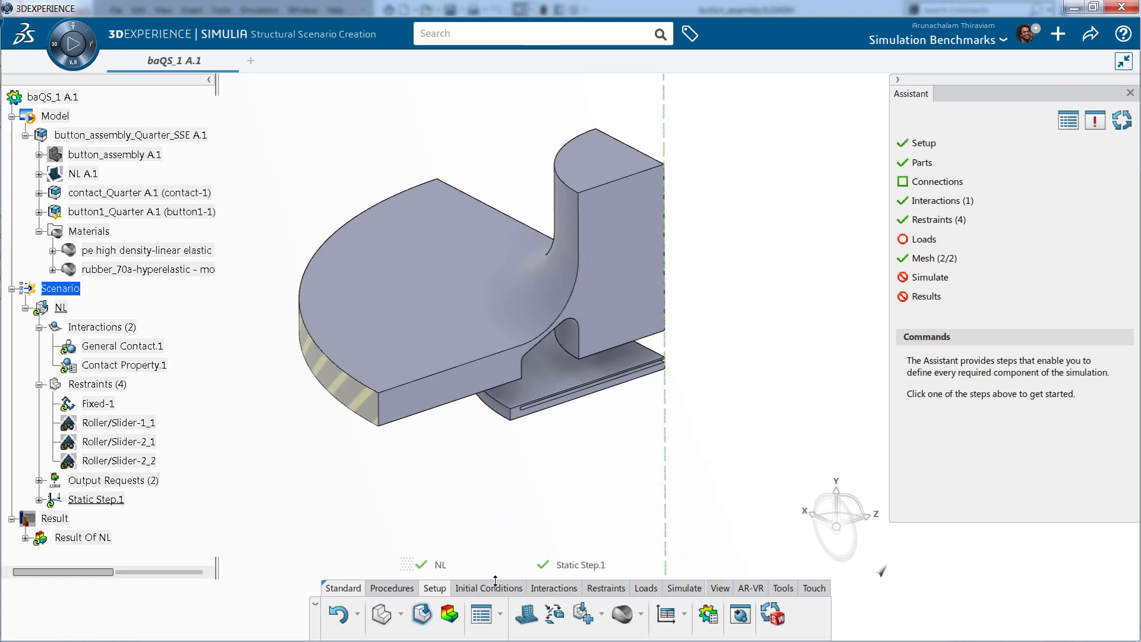
- Set the static step's initial time increment to 0.01 s and its maximum time increment to 0.1 s
left_click_drag(495, 580, 495, 592)
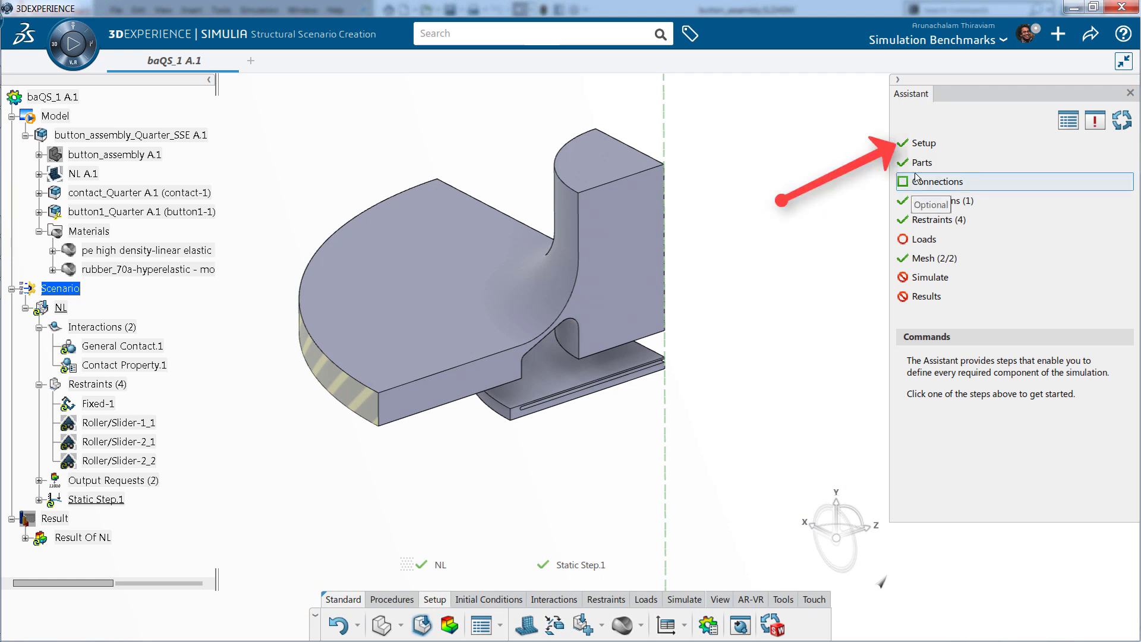
left_click(924, 142)
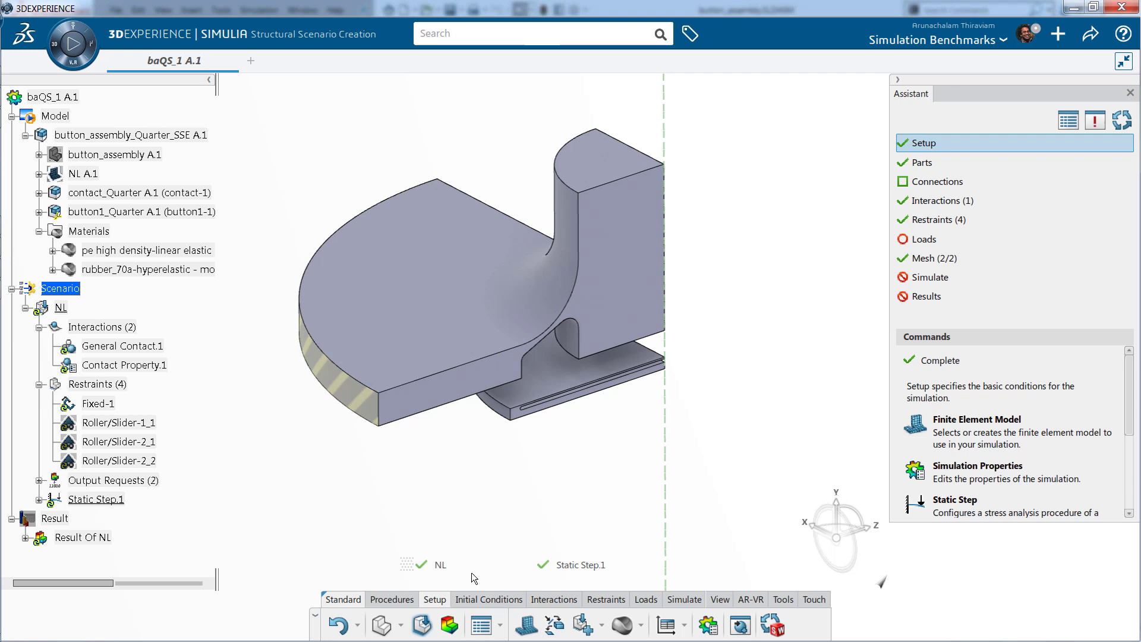
left_click(442, 601)
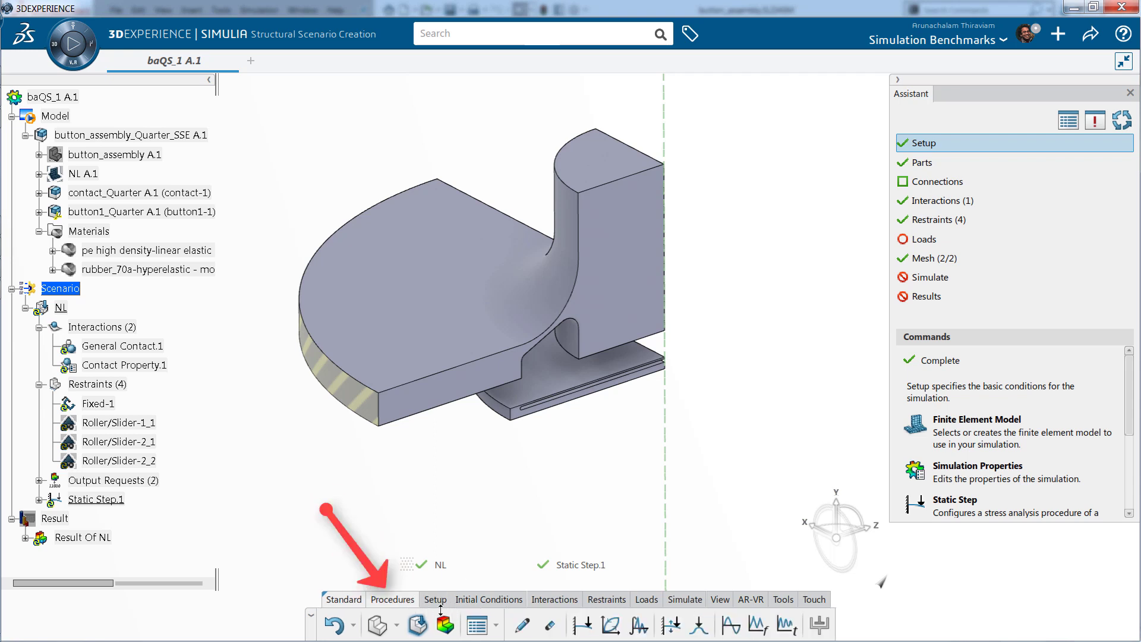
left_click(522, 624)
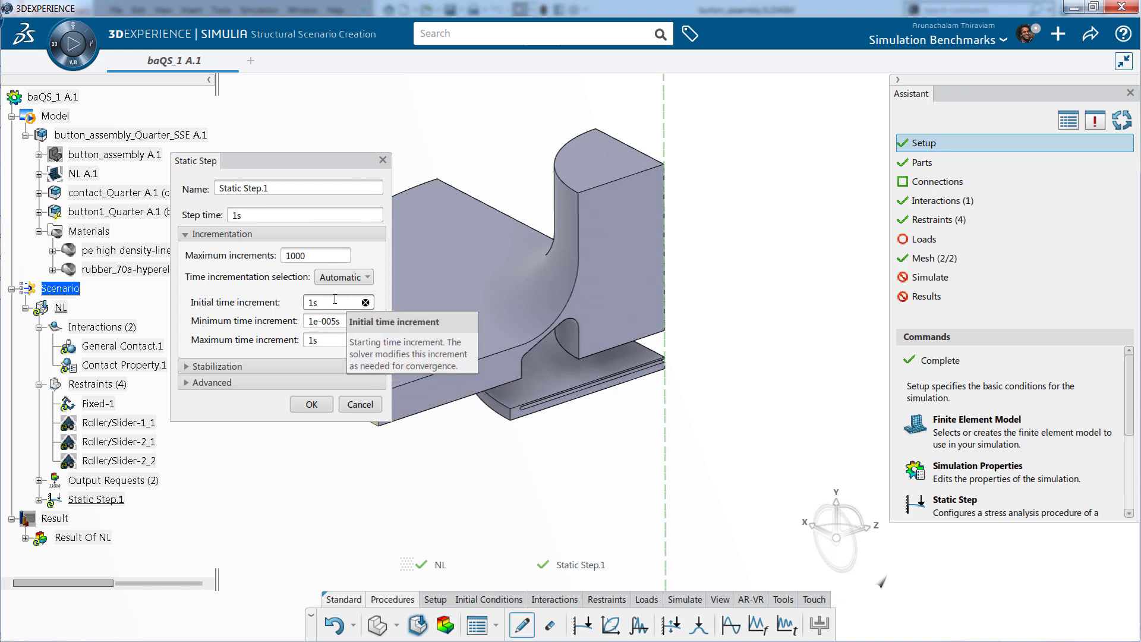
double_click(334, 300)
type("0.01")
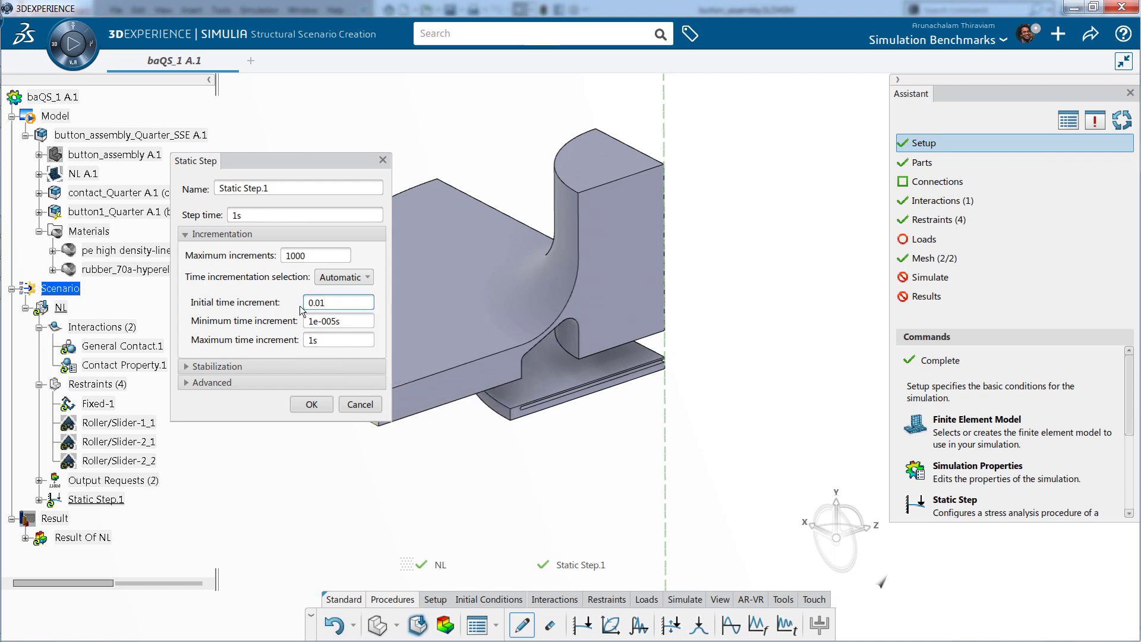
double_click(332, 341)
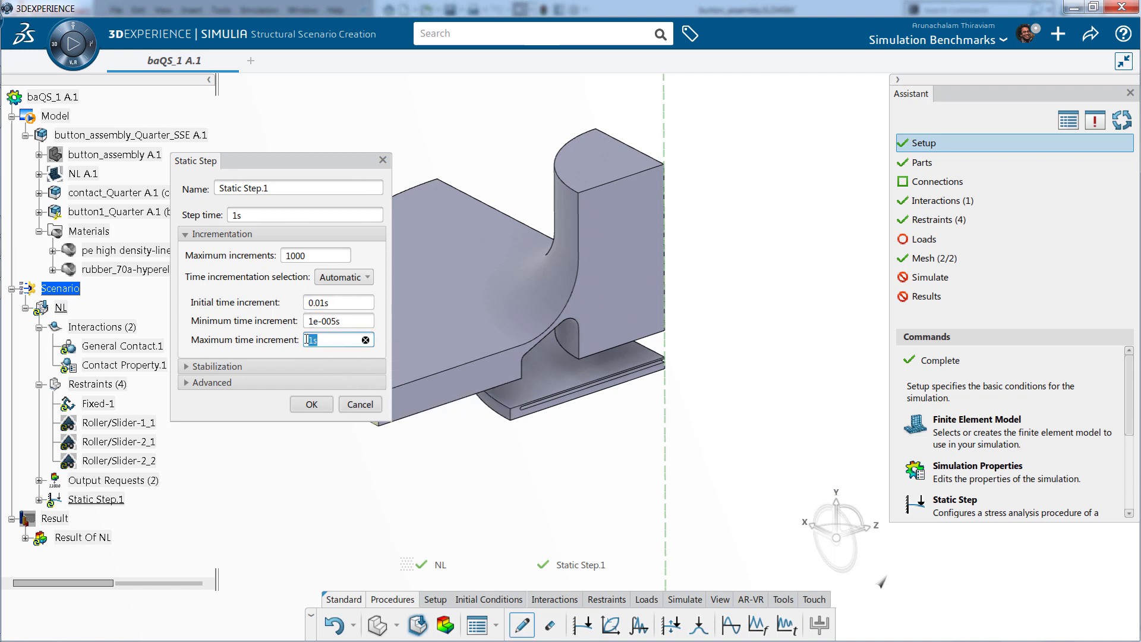
type("0.1")
left_click(312, 404)
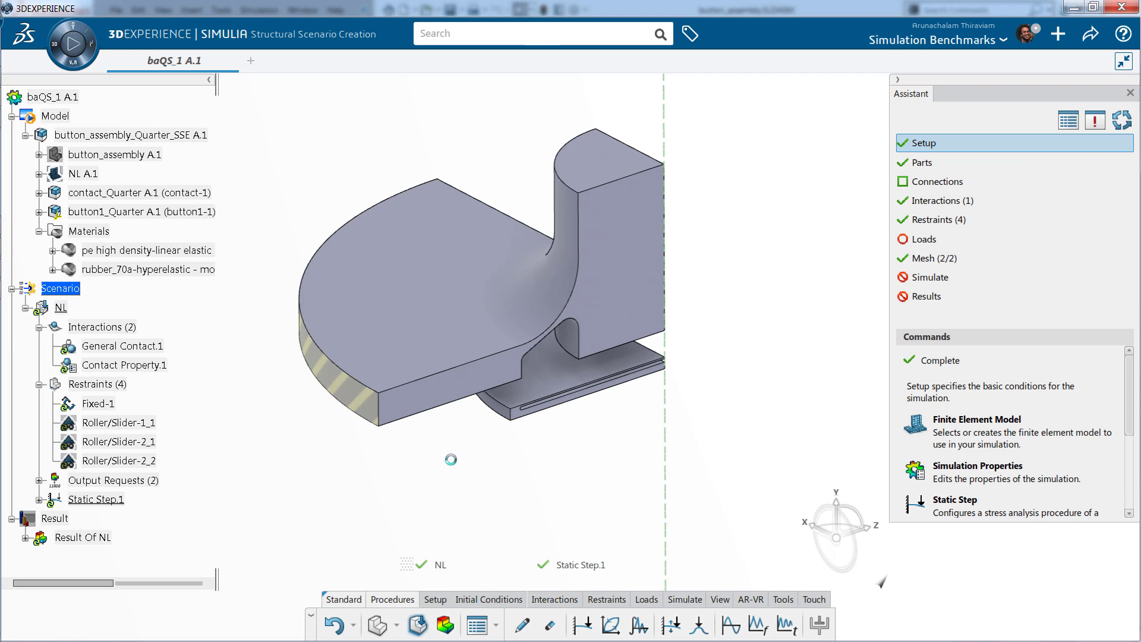
- Create a coupling between the top face of the button's stem and that face's corner vertex on the central axis, choosing the coupling type
left_click(922, 185)
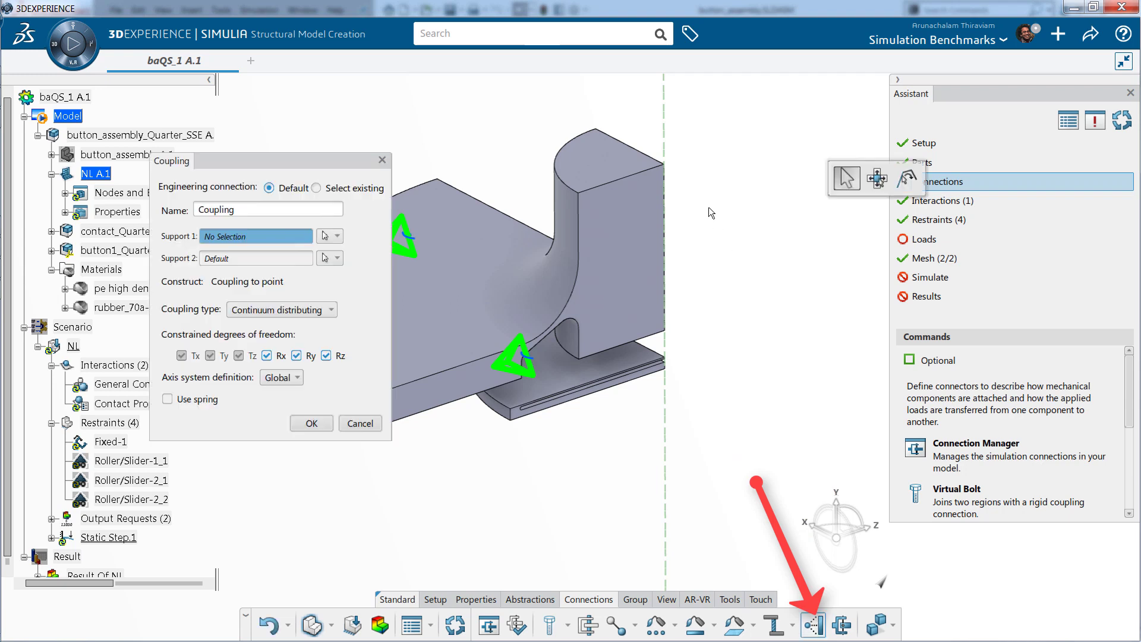
left_click(608, 166)
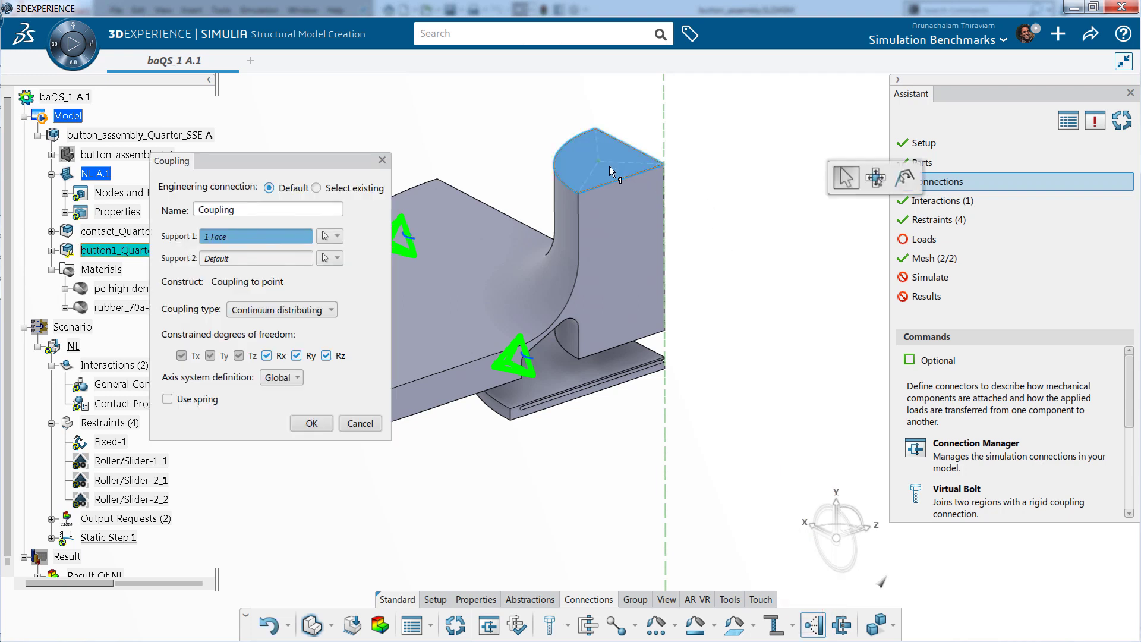
left_click(664, 164)
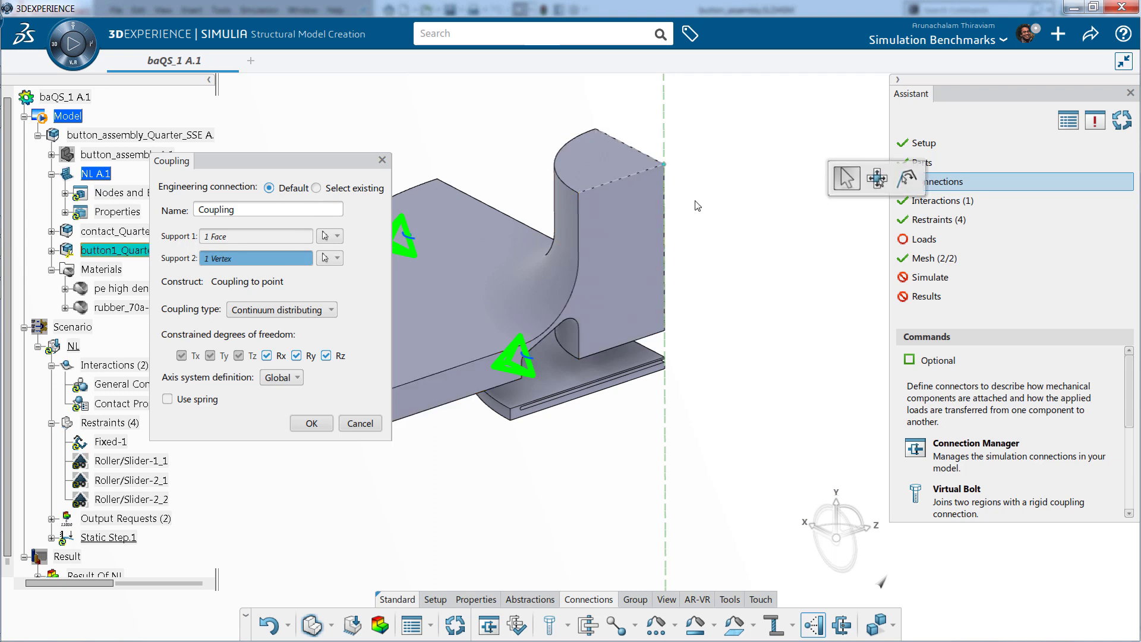
left_click(281, 310)
left_click(279, 321)
left_click(311, 423)
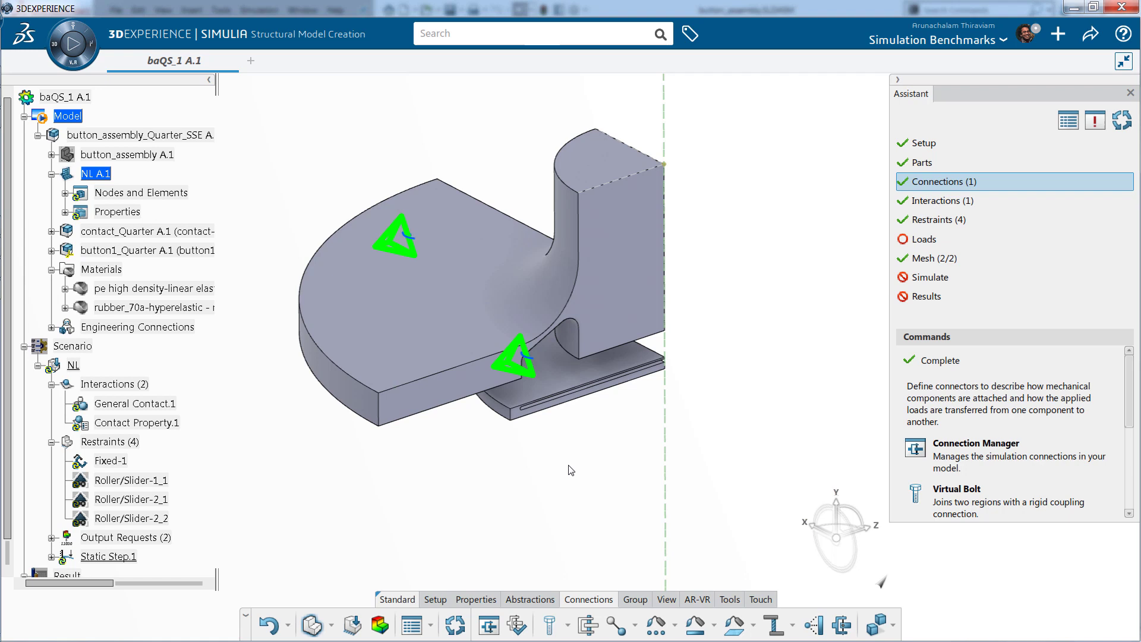
- Start a fixed displacement restraint with the Free.1 coupling connection as its support
left_click(918, 202)
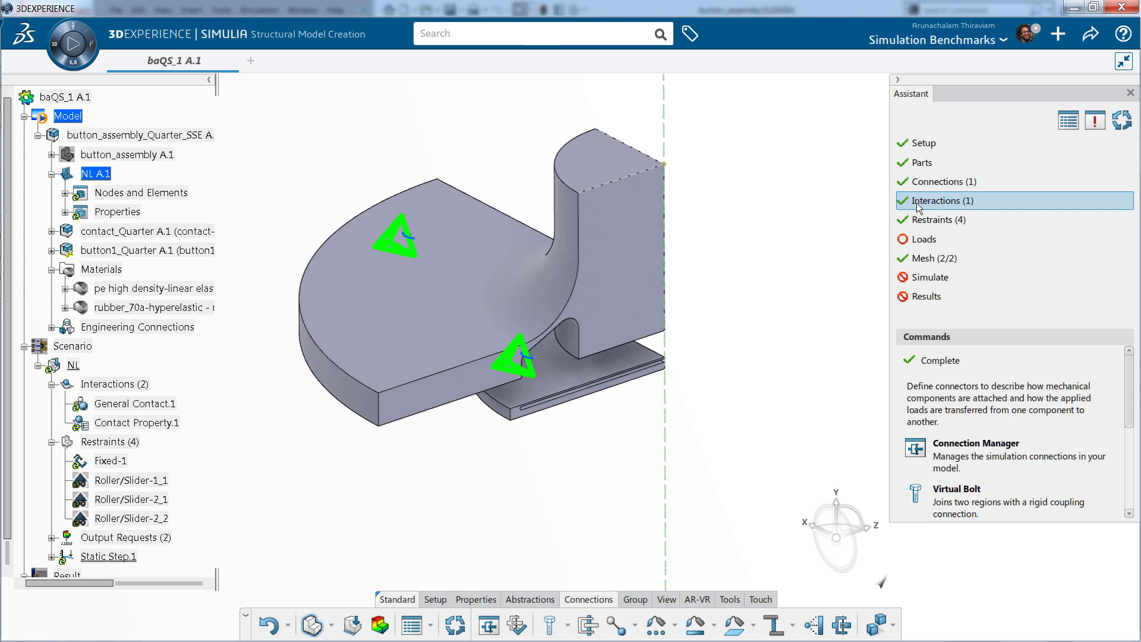
left_click(921, 219)
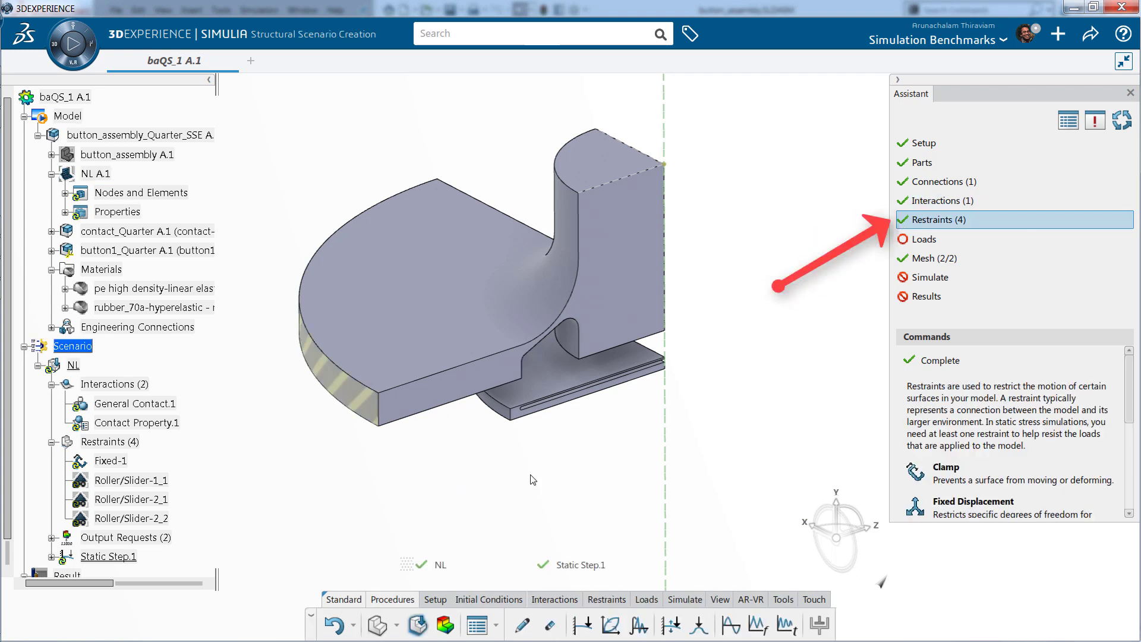
left_click(604, 600)
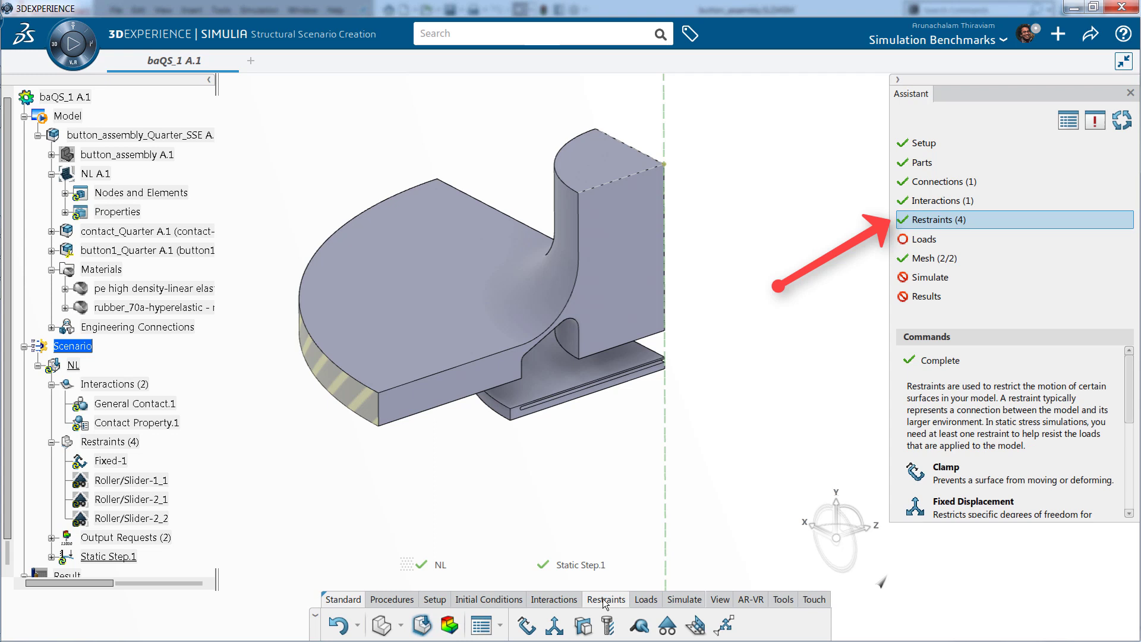
left_click(554, 625)
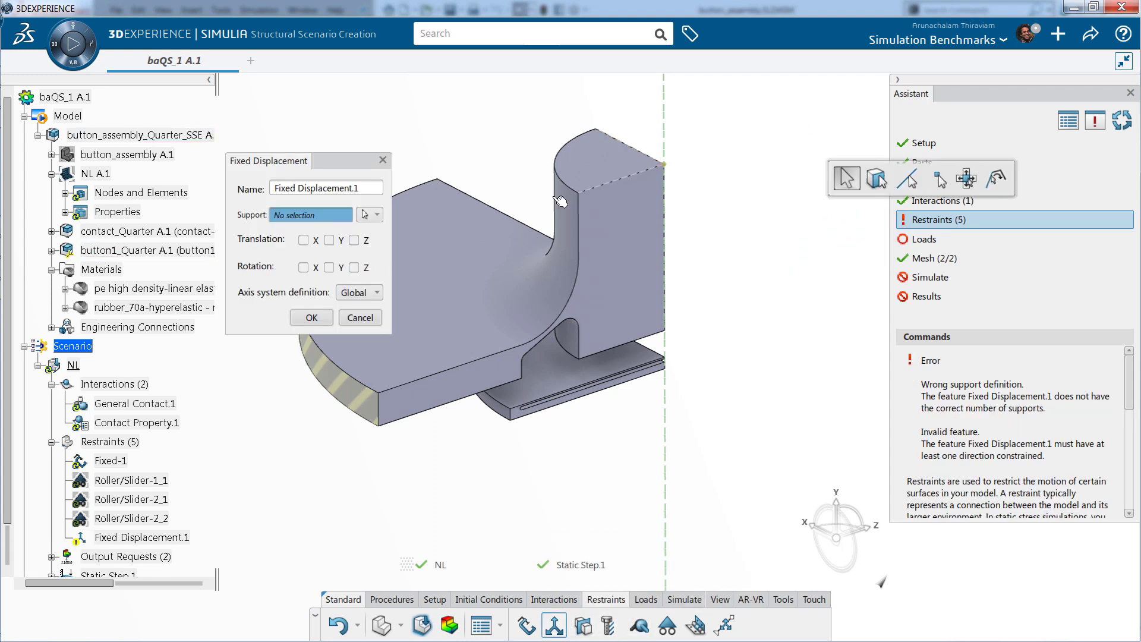
left_click(377, 215)
left_click(387, 279)
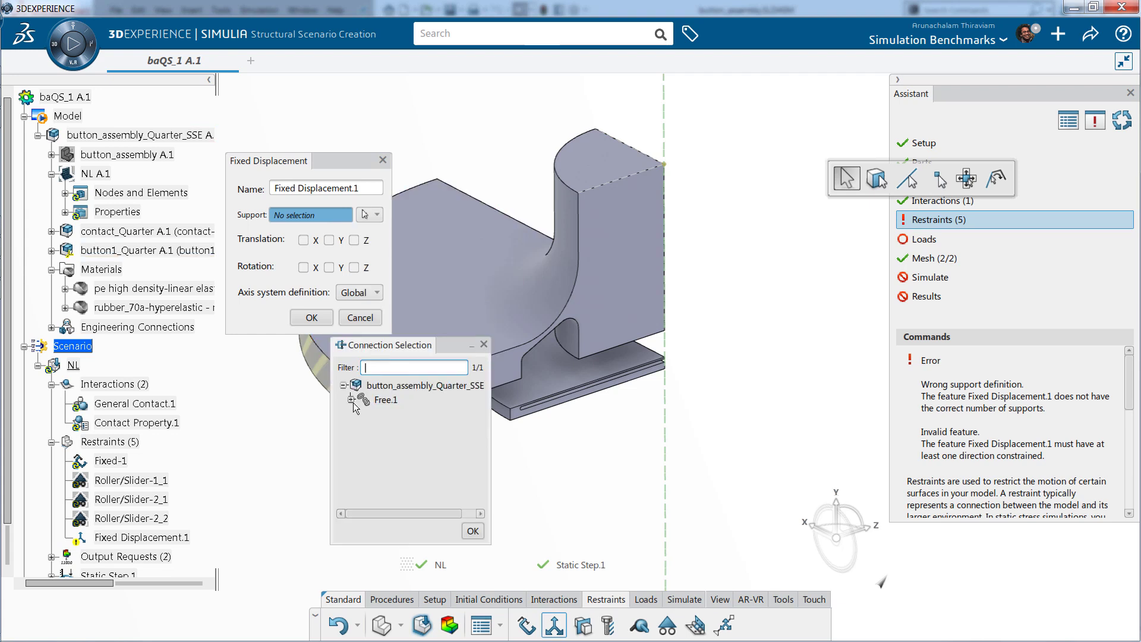
left_click(351, 399)
double_click(396, 414)
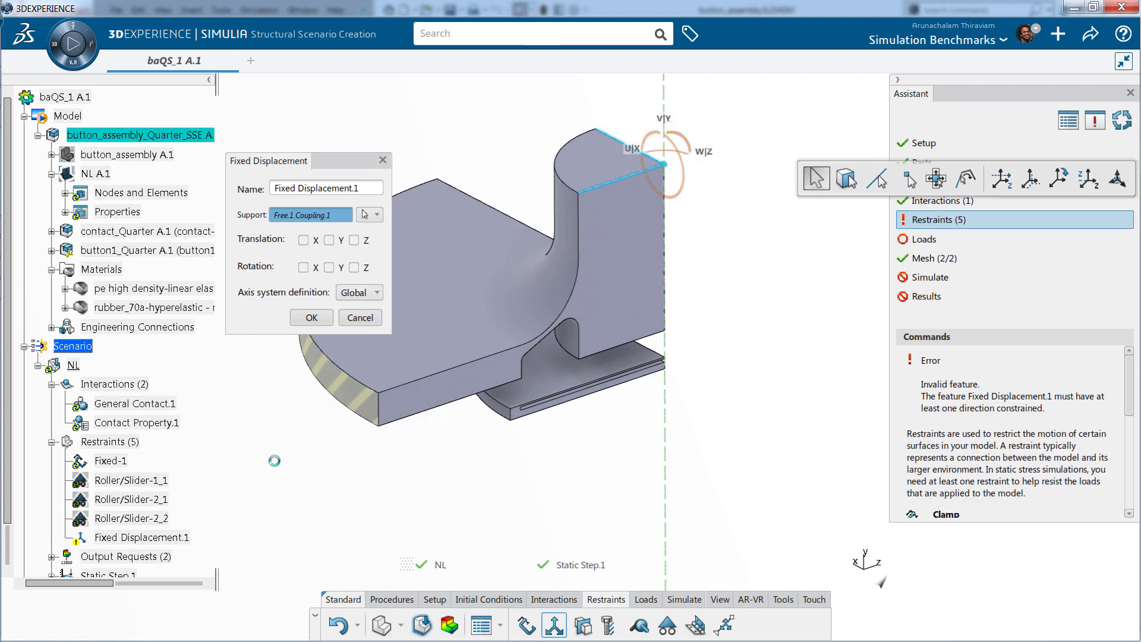
- Constrain X and Z translation and all three rotations in the fixed displacement, leaving Y translation free
left_click(303, 240)
left_click(354, 240)
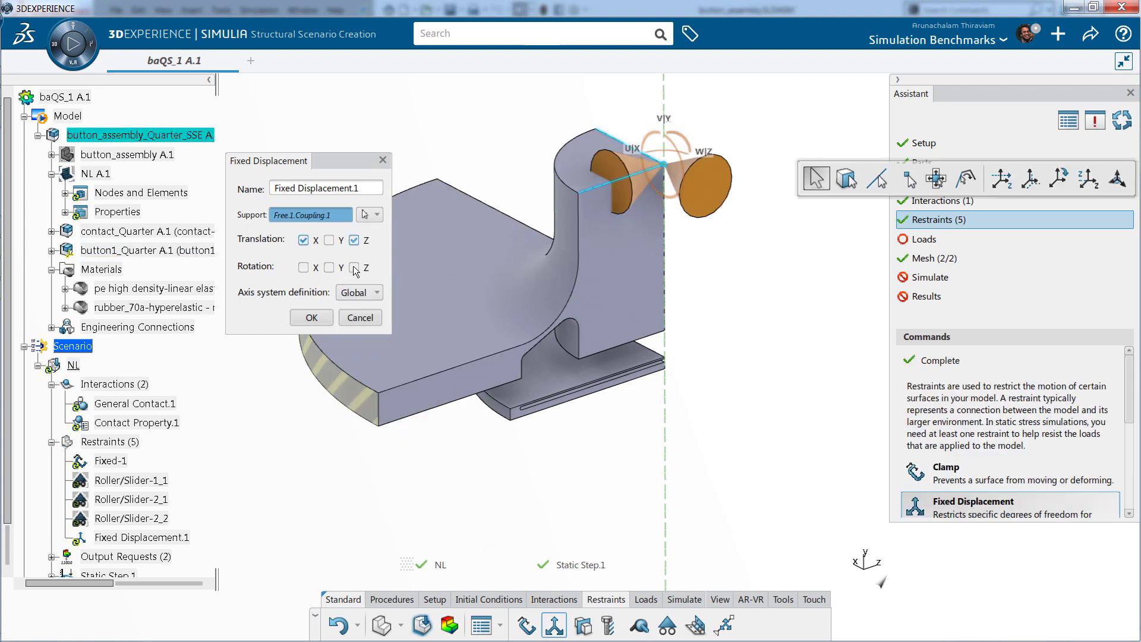
left_click(354, 267)
left_click(303, 268)
left_click(329, 267)
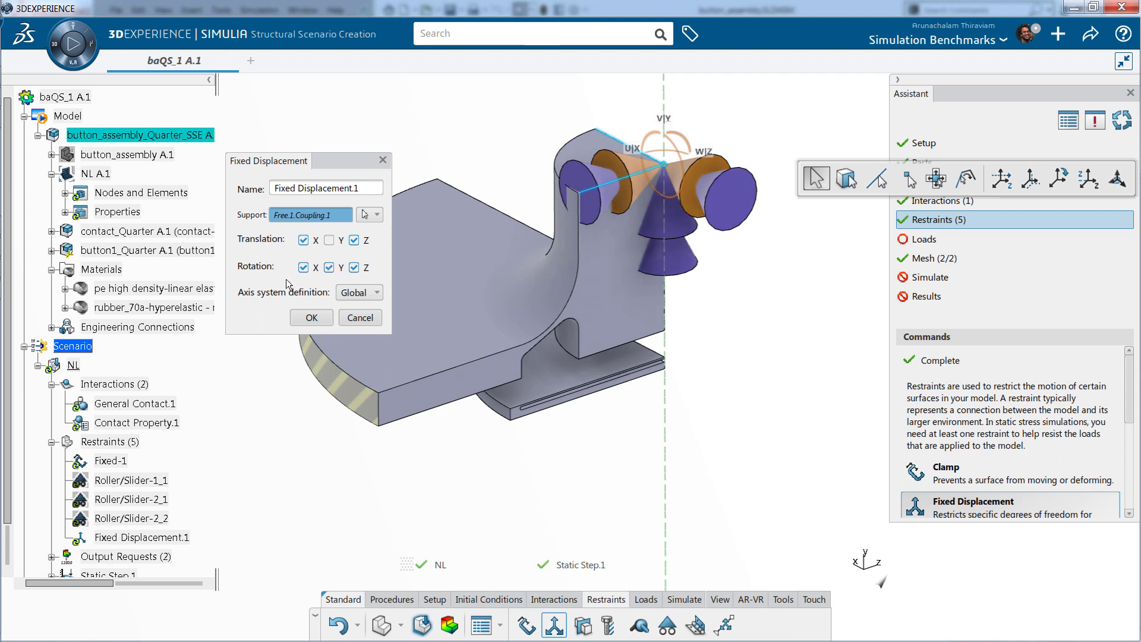
key("Return")
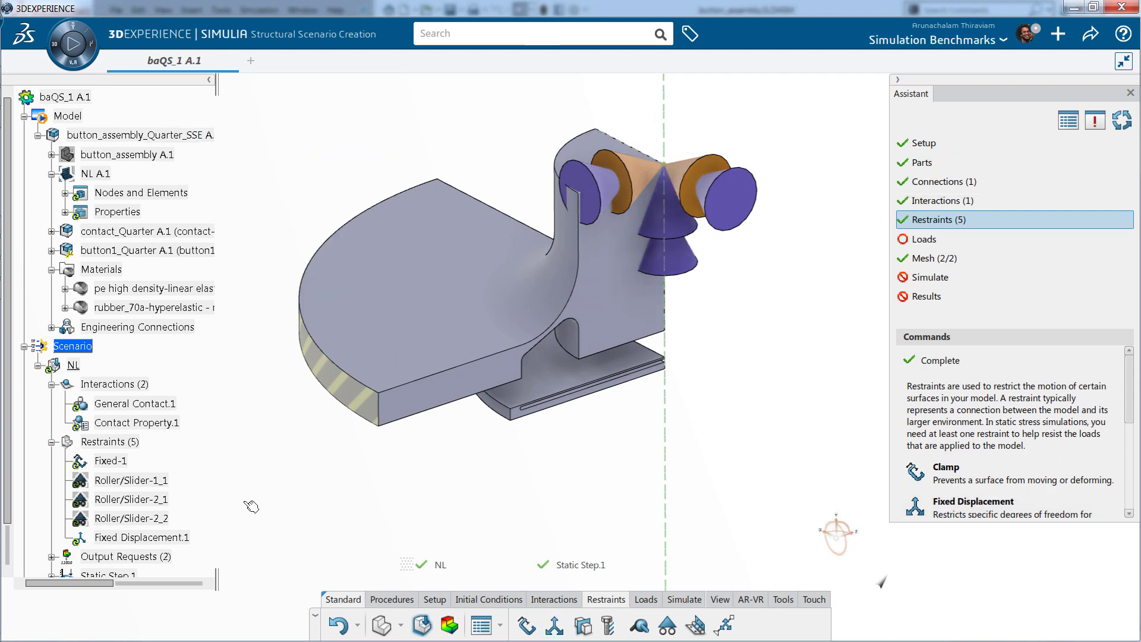
- Hide the symbols of the fixed displacement restraint in the model view
right_click(172, 538)
left_click(341, 467)
left_click(568, 467)
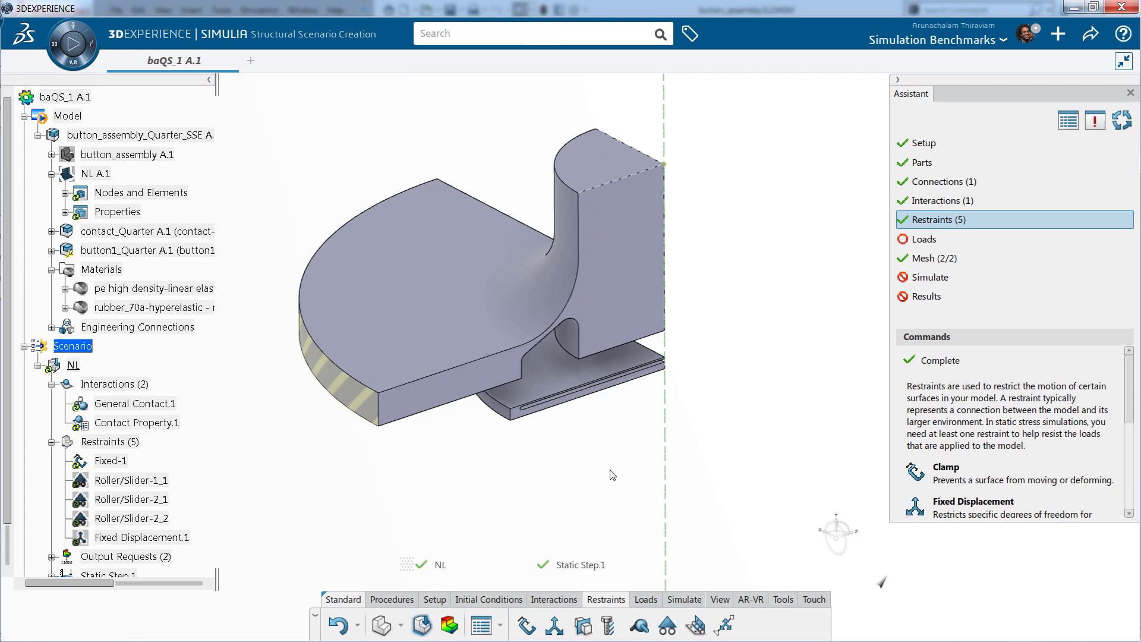
- Start an applied translation load with the Free.1 coupling connection at the top of the stem as its support
left_click(924, 238)
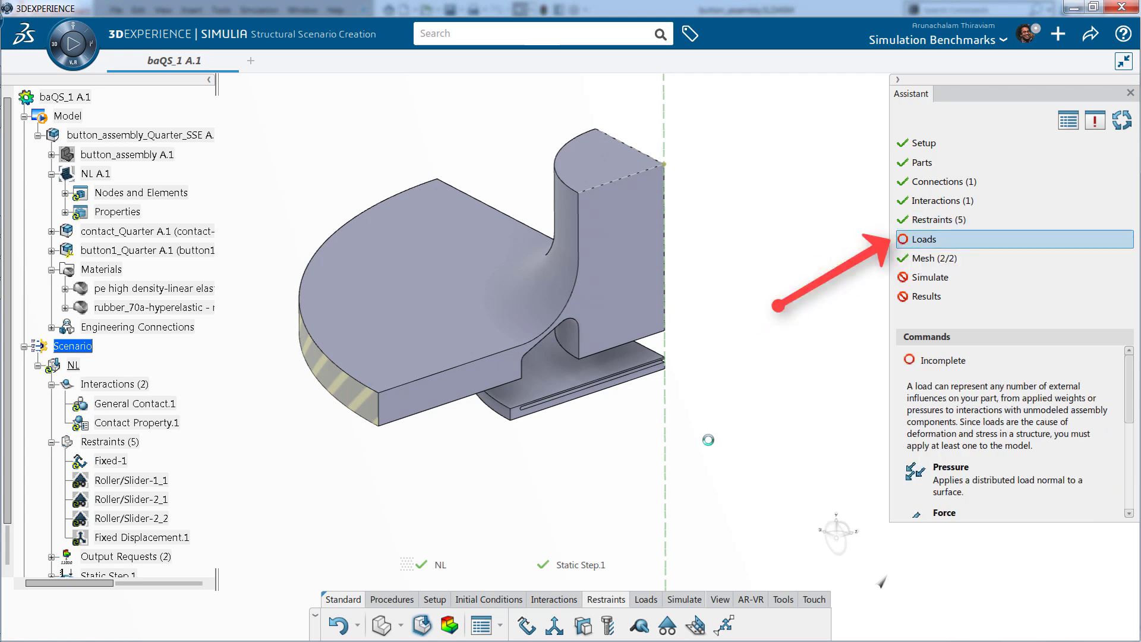
left_click(645, 599)
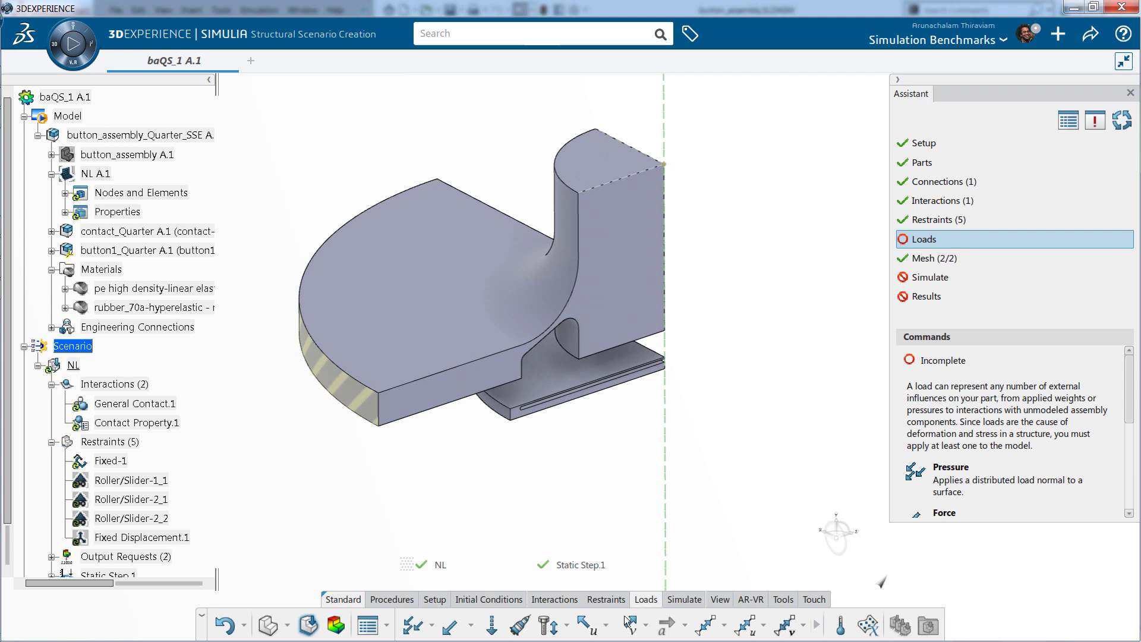
left_click(605, 624)
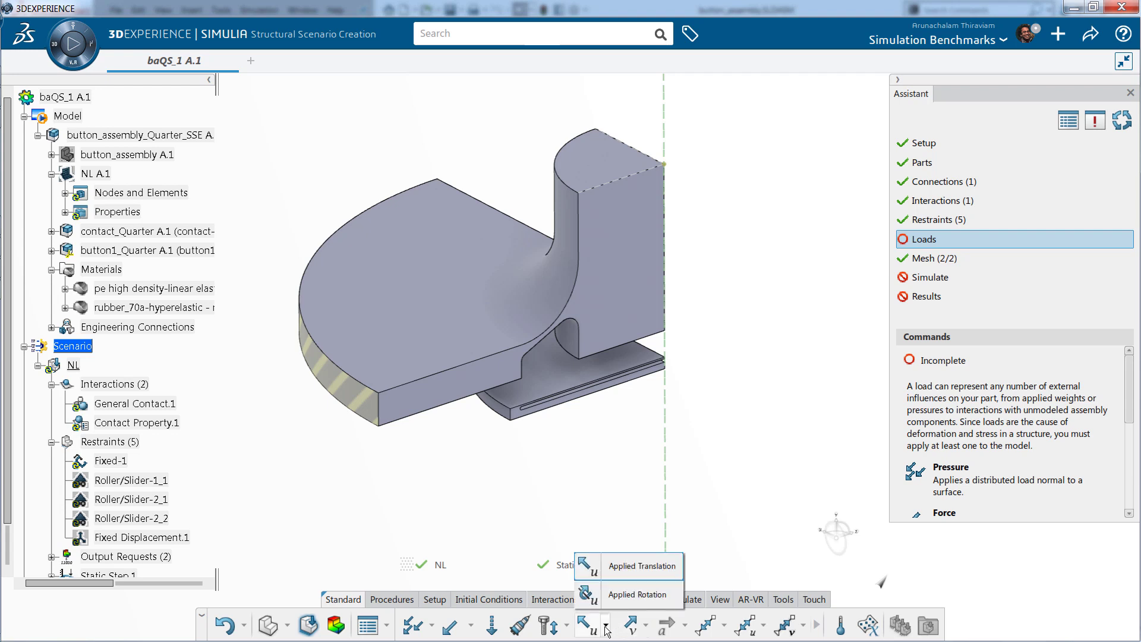
left_click(626, 568)
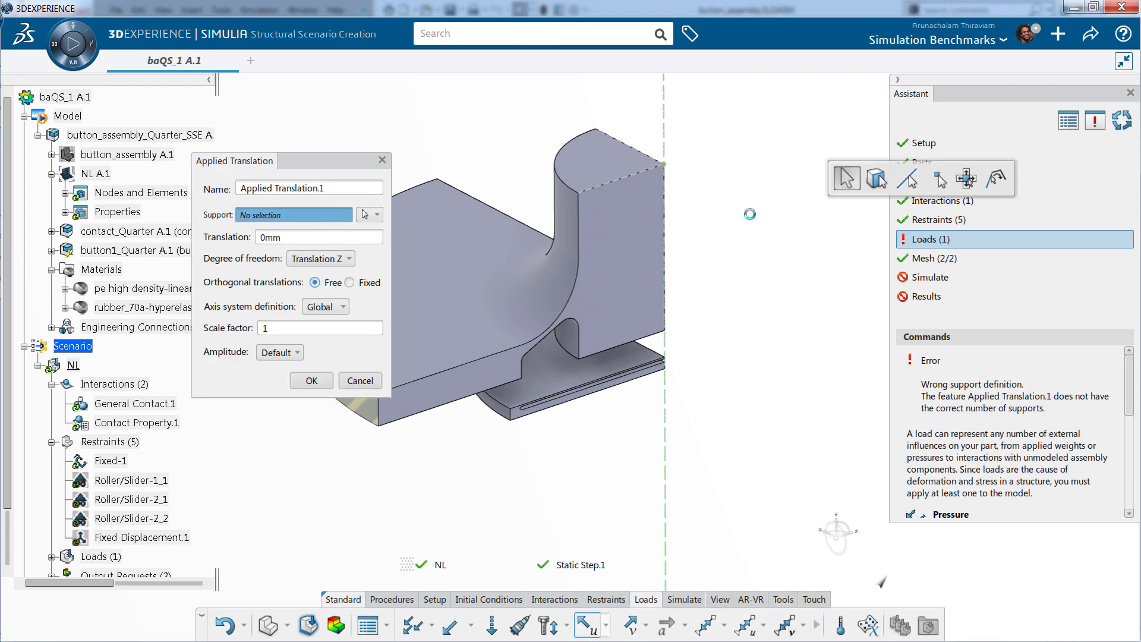
left_click(667, 166)
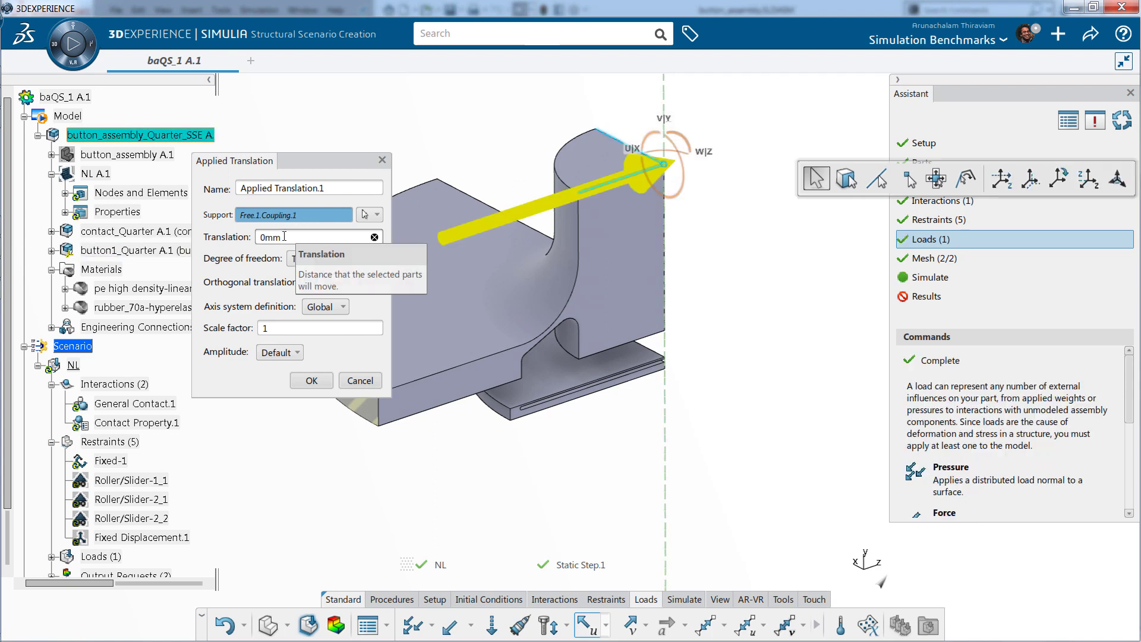
- Set the applied translation to -1 mm along Translation Y and create the load
left_click(261, 236)
left_click_drag(282, 236, 258, 236)
type("-1")
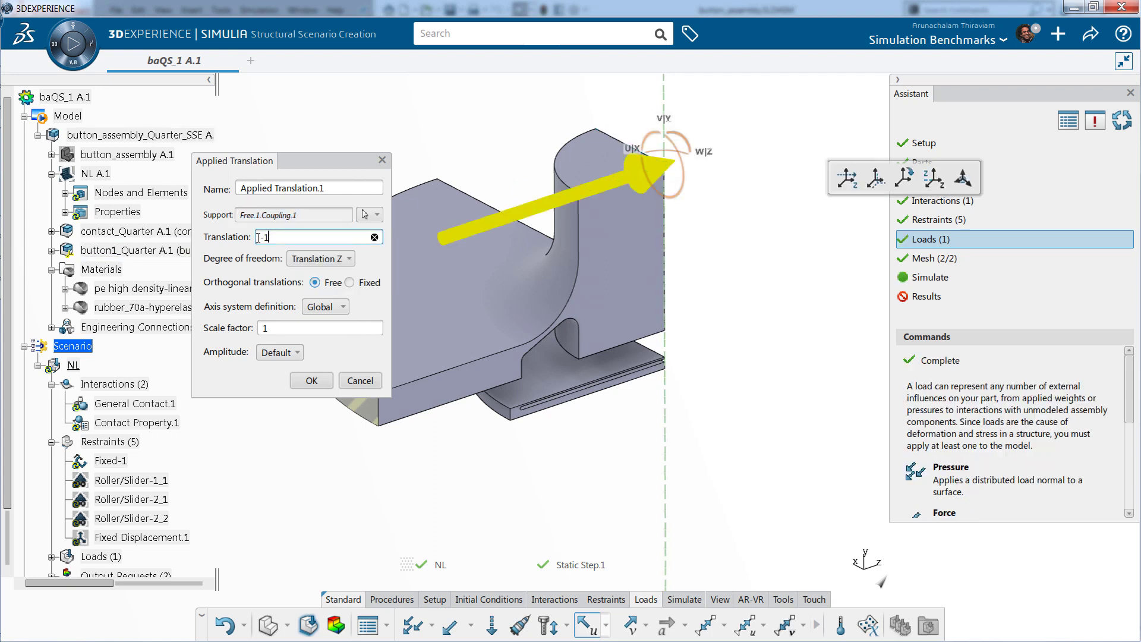
left_click(317, 260)
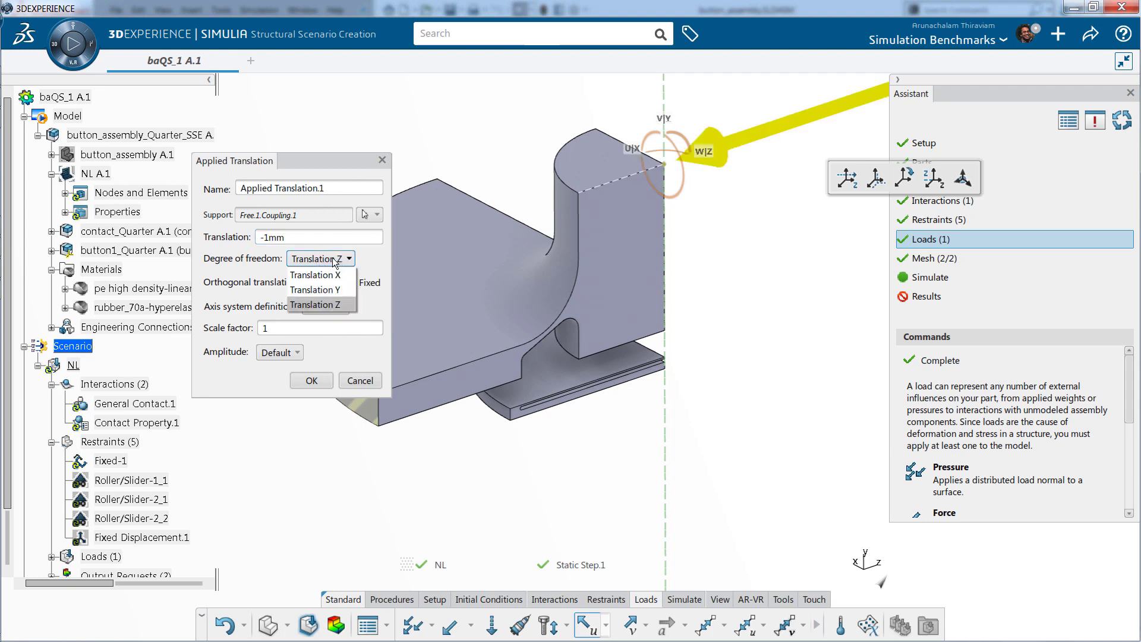
left_click(321, 289)
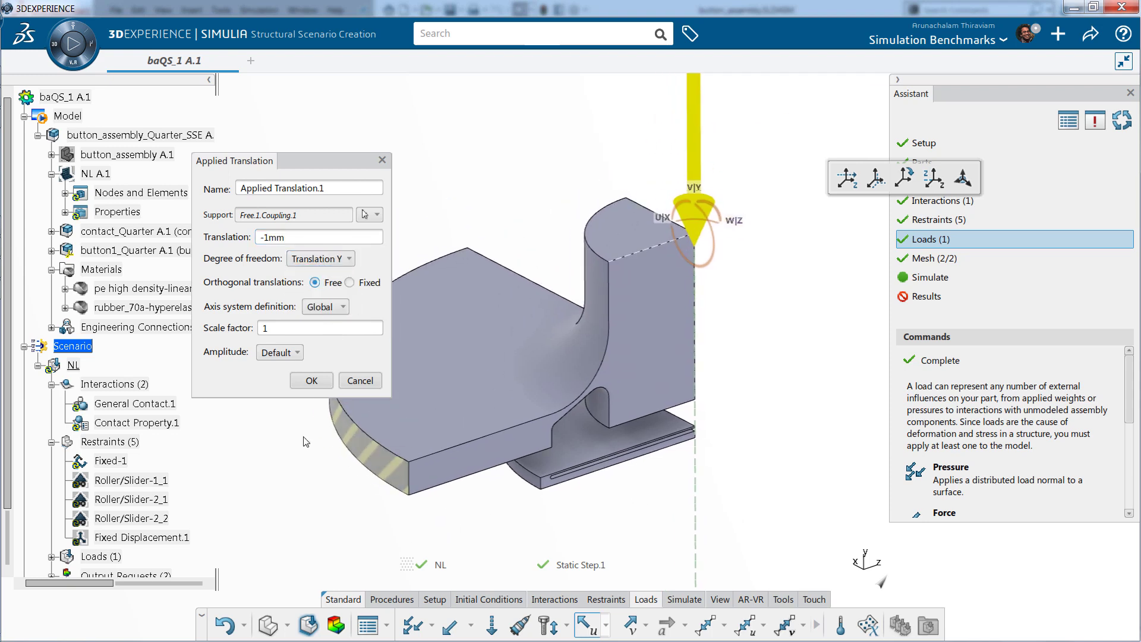
key("Return")
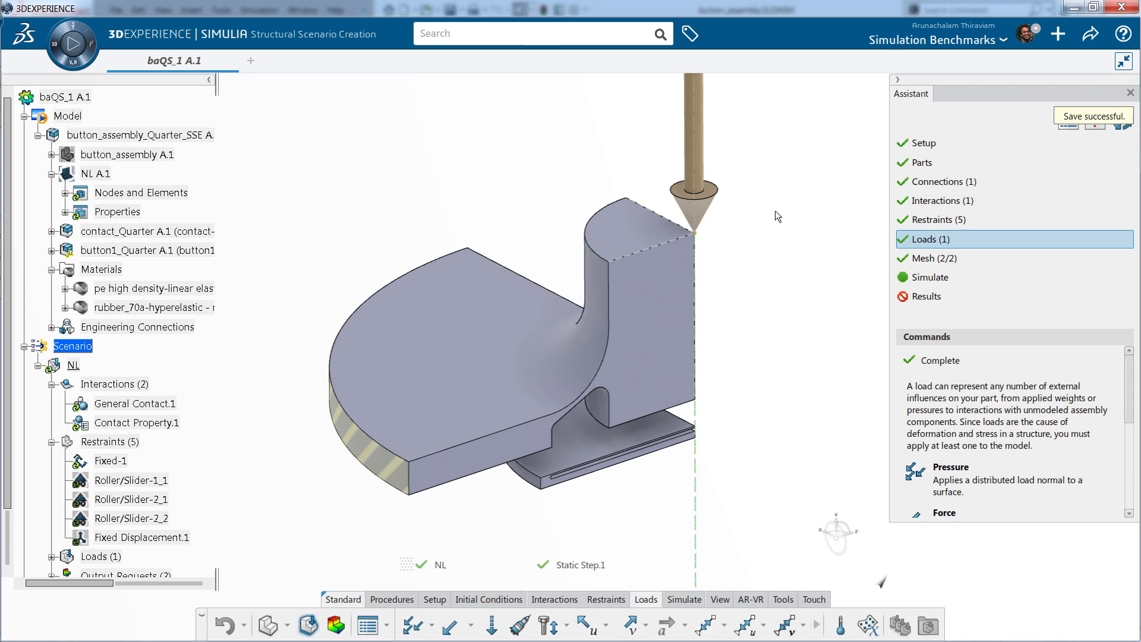
- Generate the tetrahedron mesh of contact-1 with its mesh size and sag initialized from the geometry
left_click(911, 258)
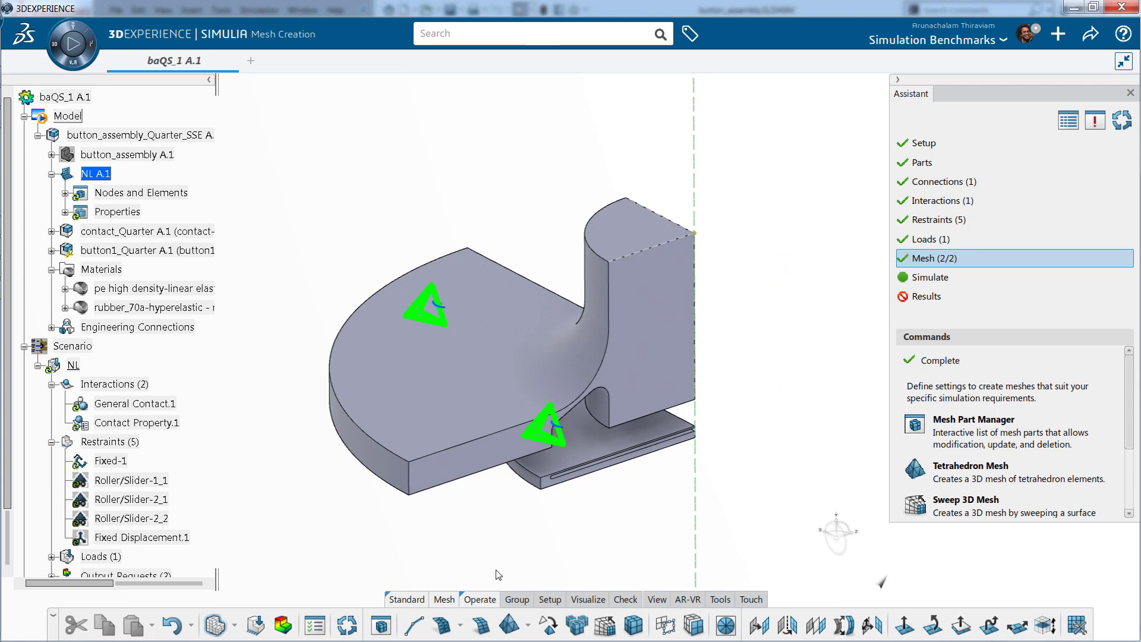
left_click(381, 627)
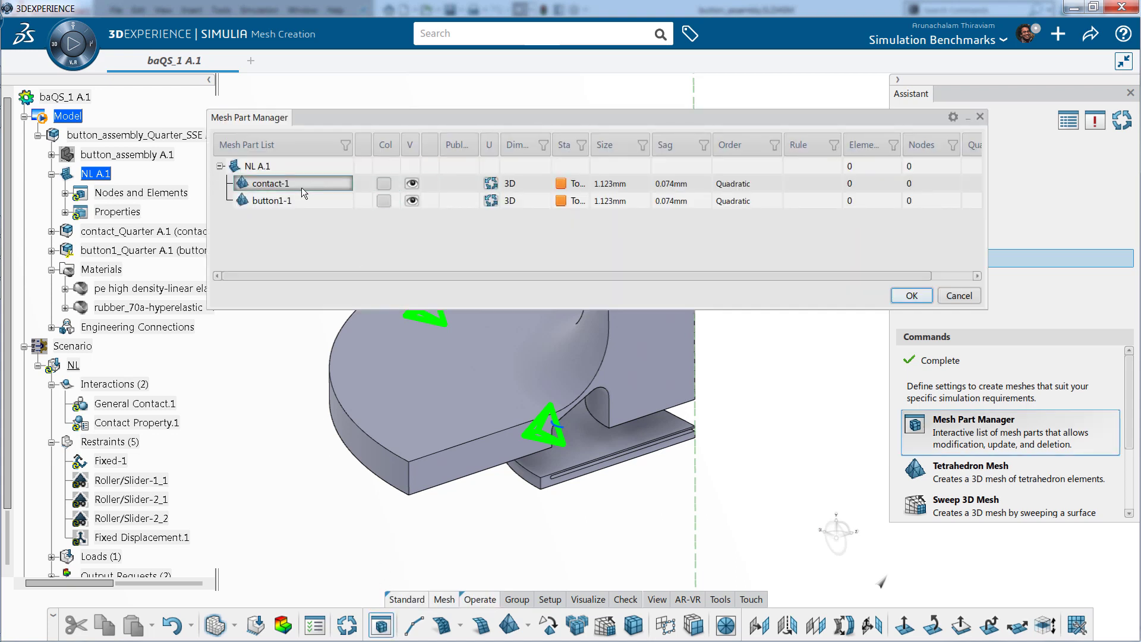
left_click(301, 188)
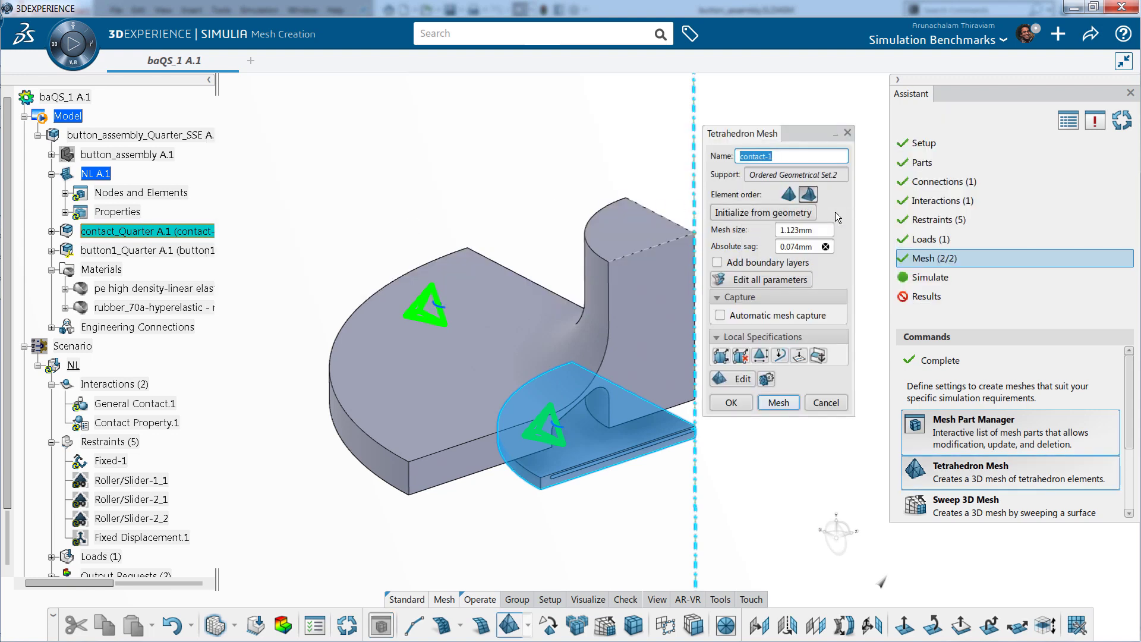
left_click(807, 213)
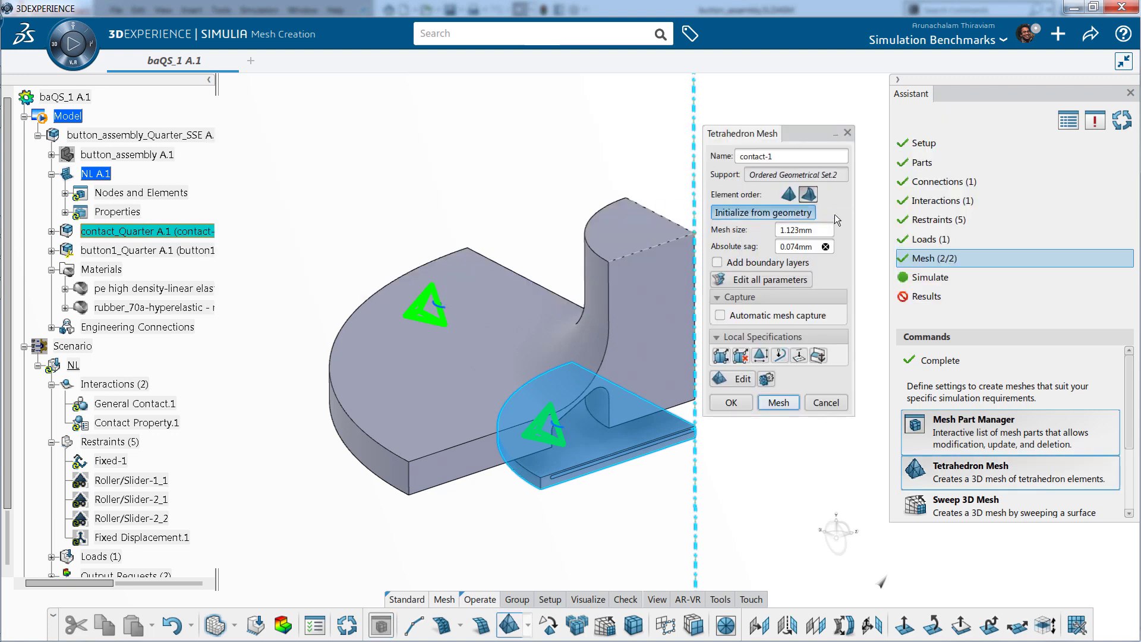
left_click(778, 404)
left_click(731, 403)
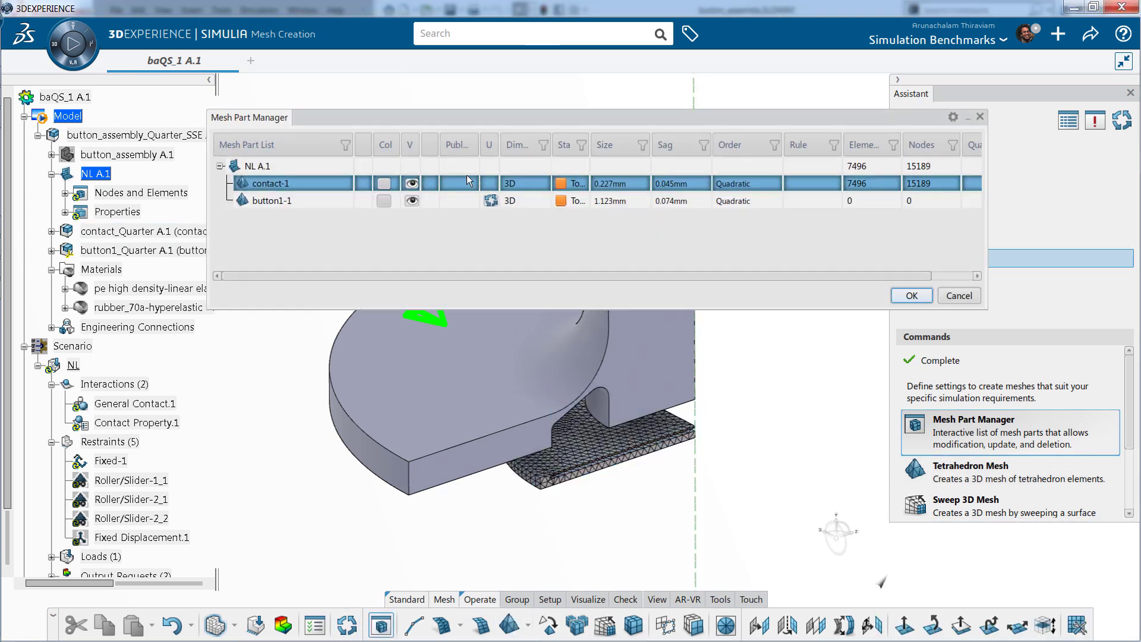
- Open the tetrahedron mesh definition of button1-1 and set its mesh size to 1 mm
double_click(292, 202)
left_click(807, 229)
type("1")
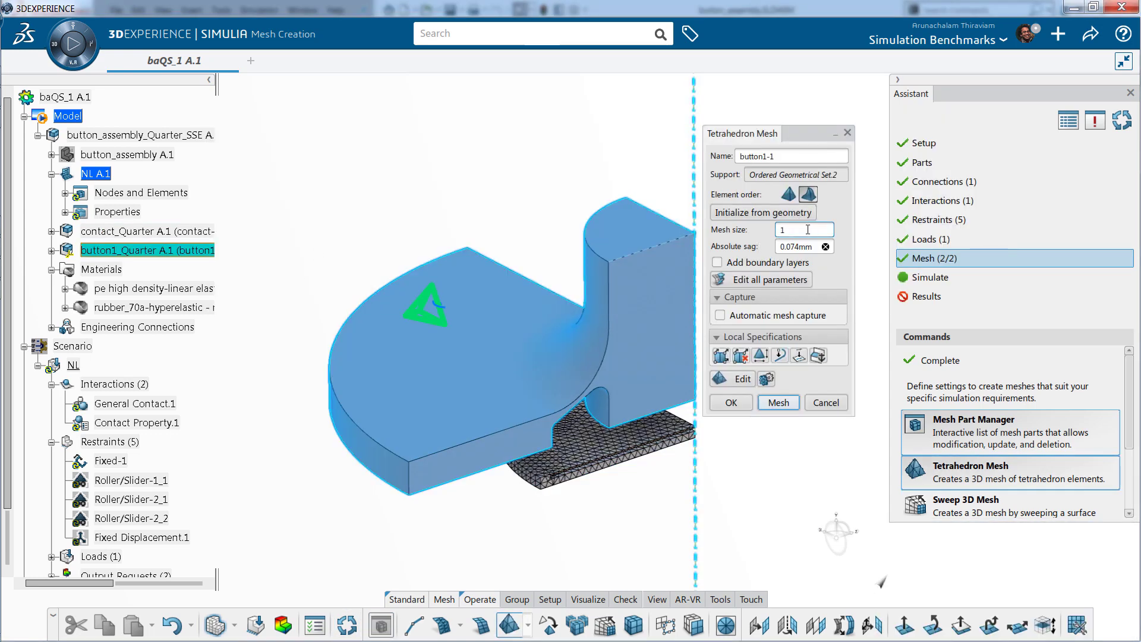
key("Tab")
- Add a local mesh size of 0.25 mm with 0.075 mm sag on the button's two curved web faces and mesh the part
left_click(720, 355)
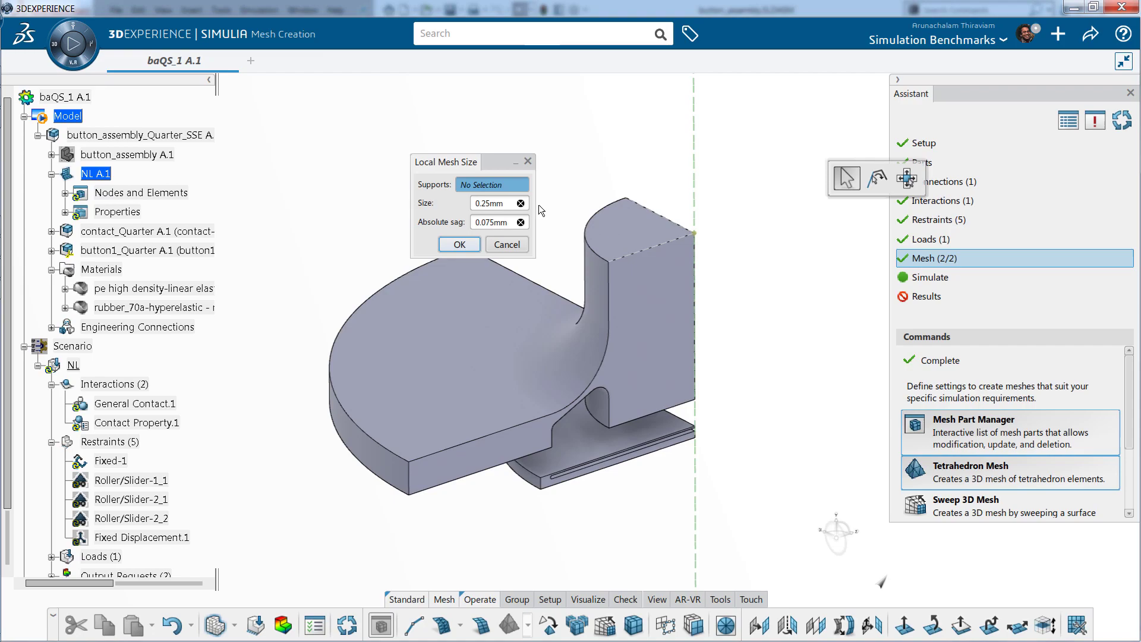
scroll(570, 357, "up", 2)
left_click(573, 351)
left_click(580, 404)
scroll(570, 356, "down", 2)
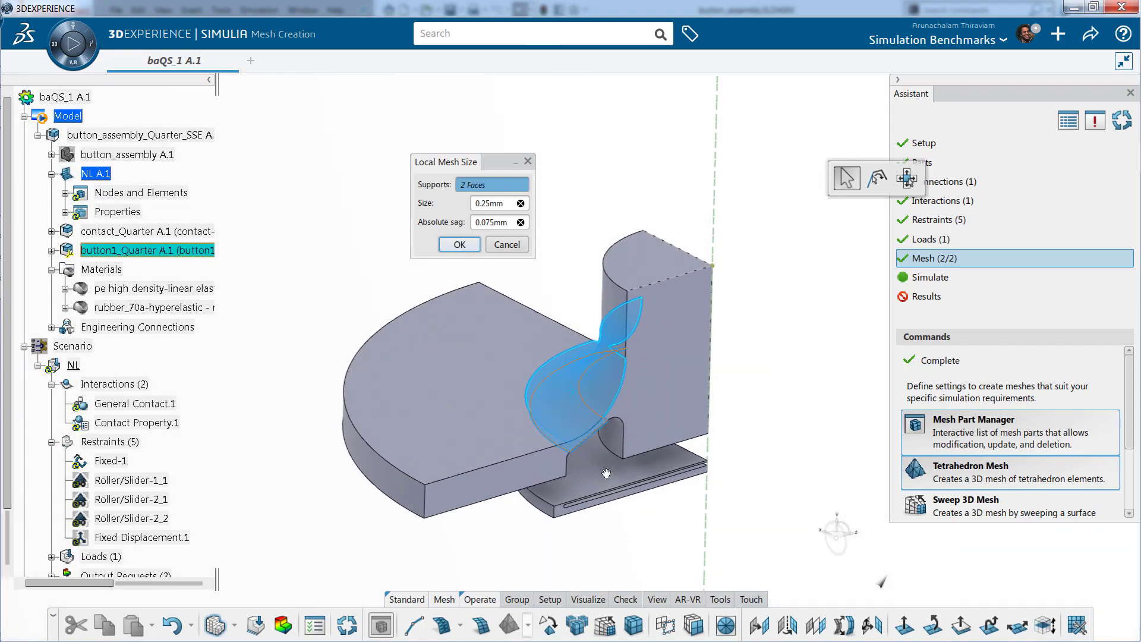
left_click(459, 245)
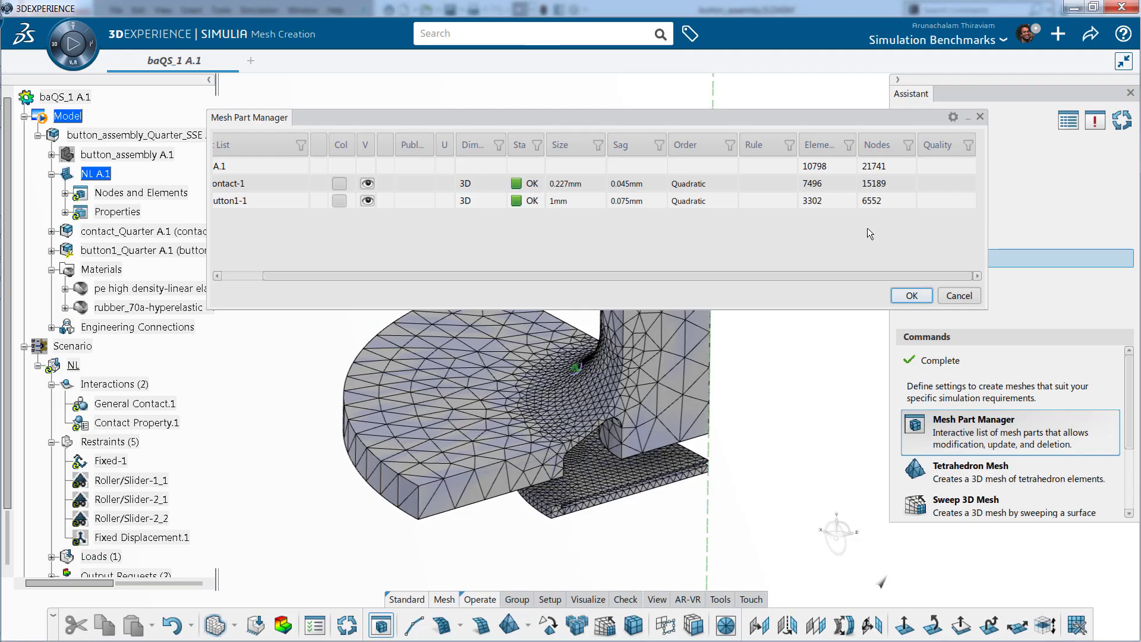
left_click(910, 295)
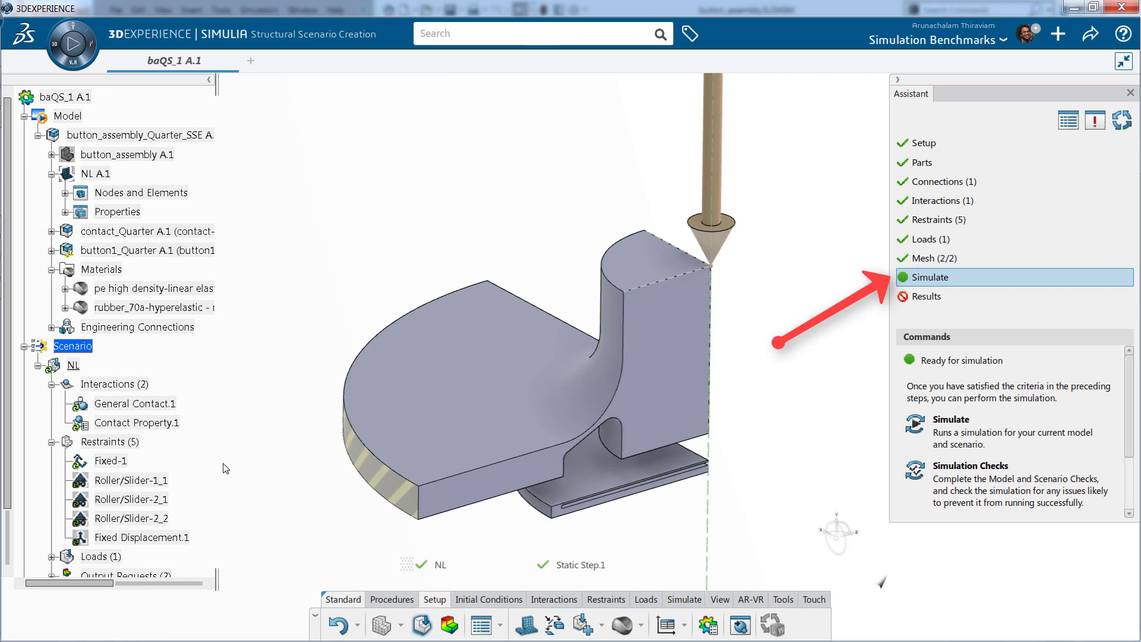
- Run the simulation with its location set to Local interactive
left_click(950, 428)
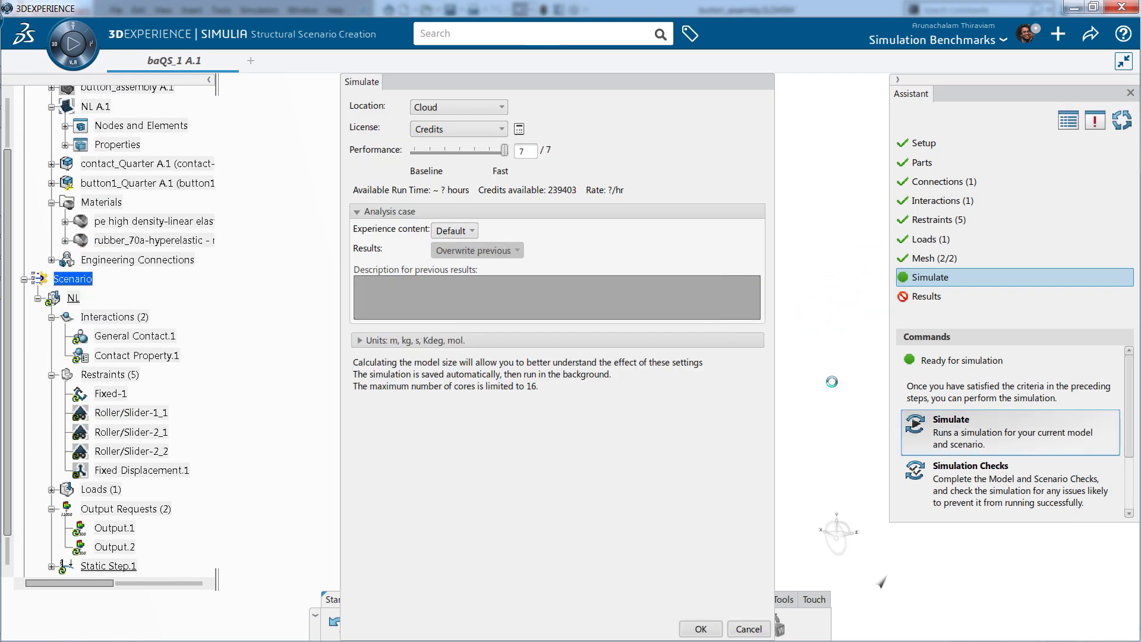
left_click(478, 105)
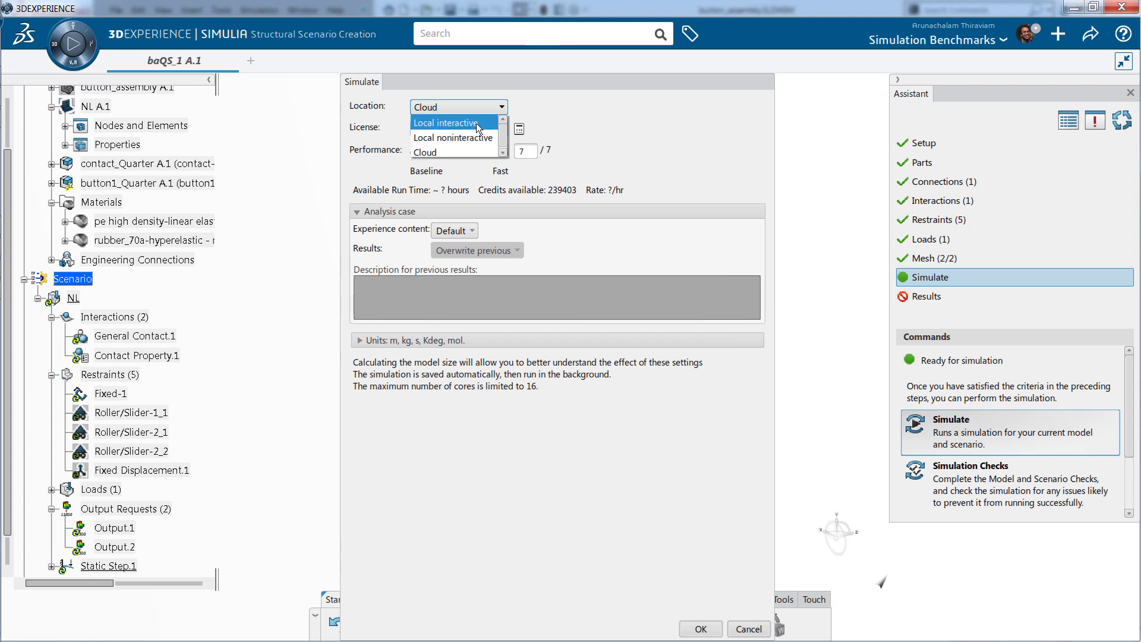
left_click(476, 123)
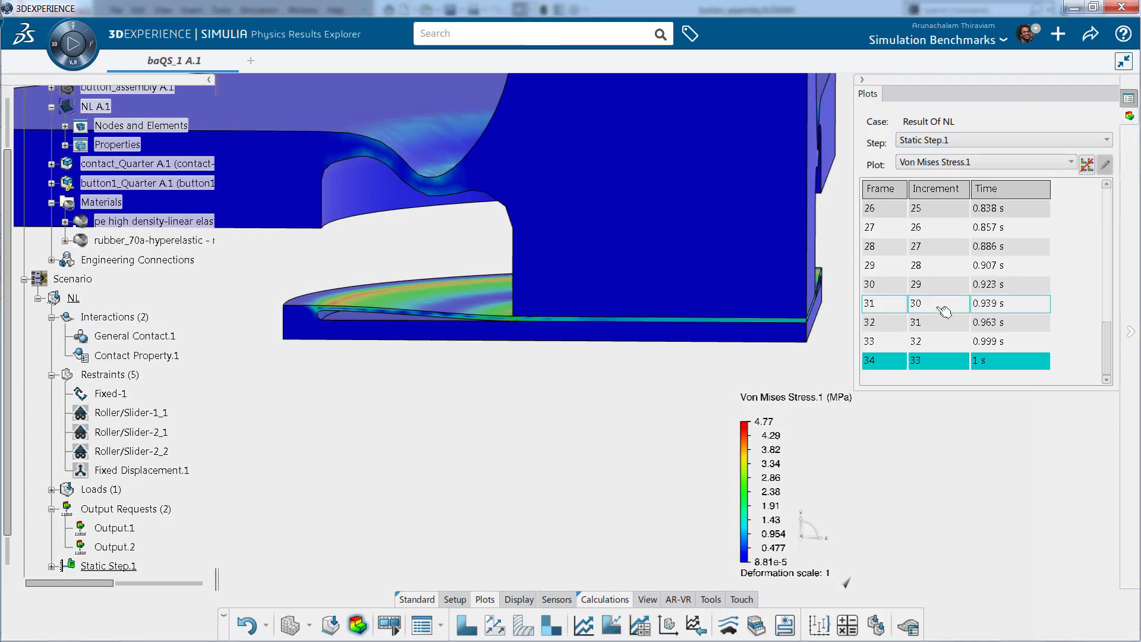
- Display the Von Mises stress at frames 31 and 26 and play the result animation
left_click(937, 304)
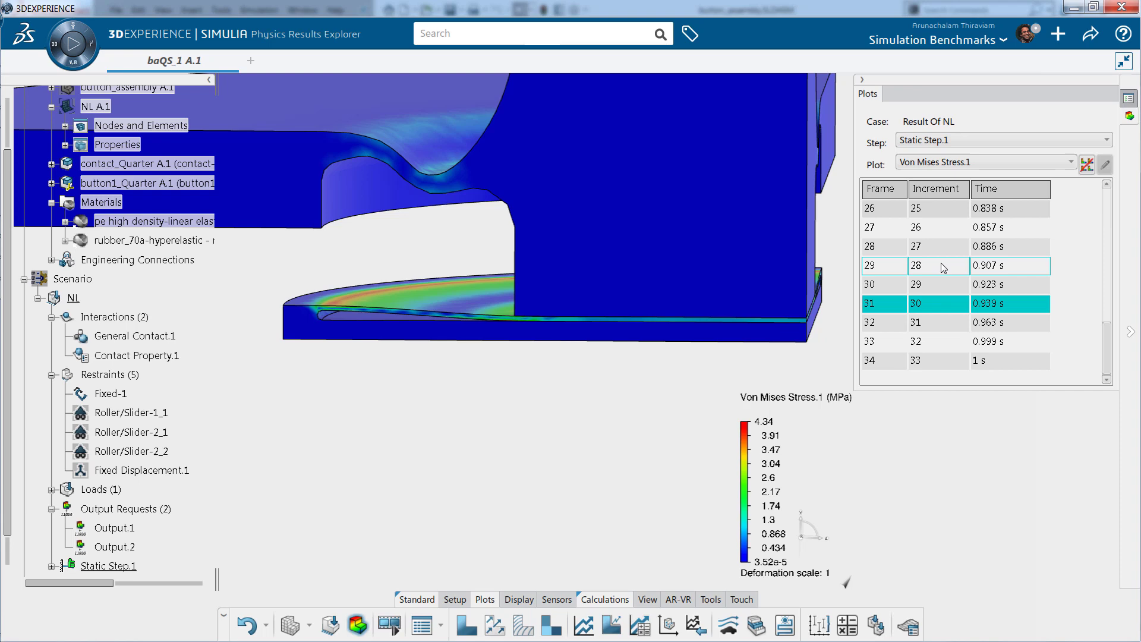
left_click(939, 210)
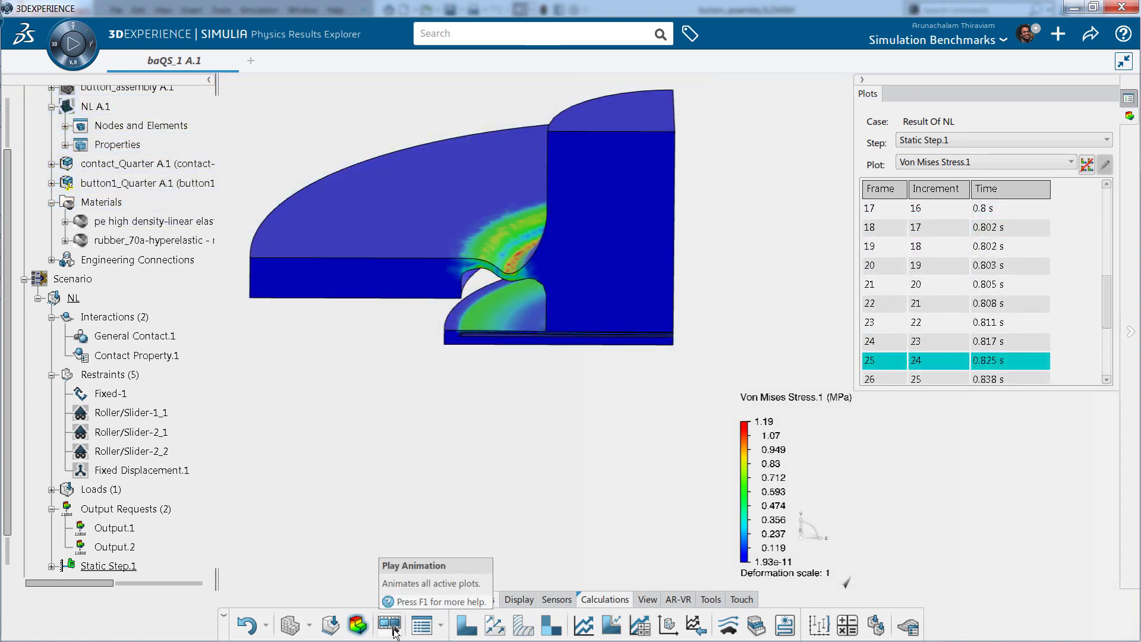
left_click(391, 625)
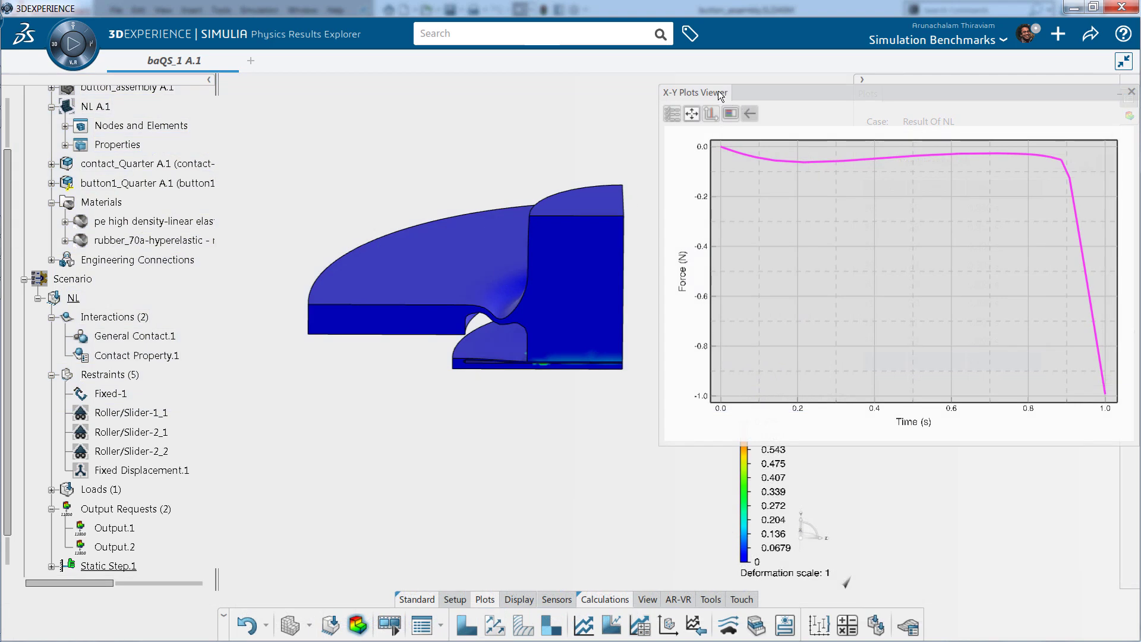
- Place the force–time plot over the model view and probe the curve's end point
left_click_drag(718, 90, 397, 138)
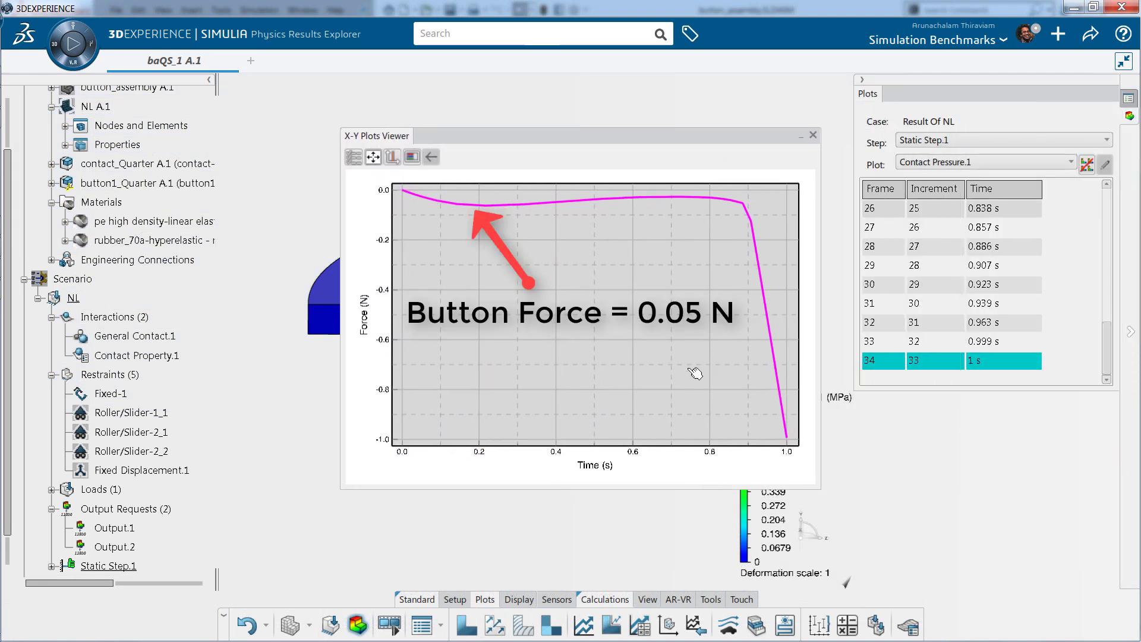
mouse_move(787, 441)
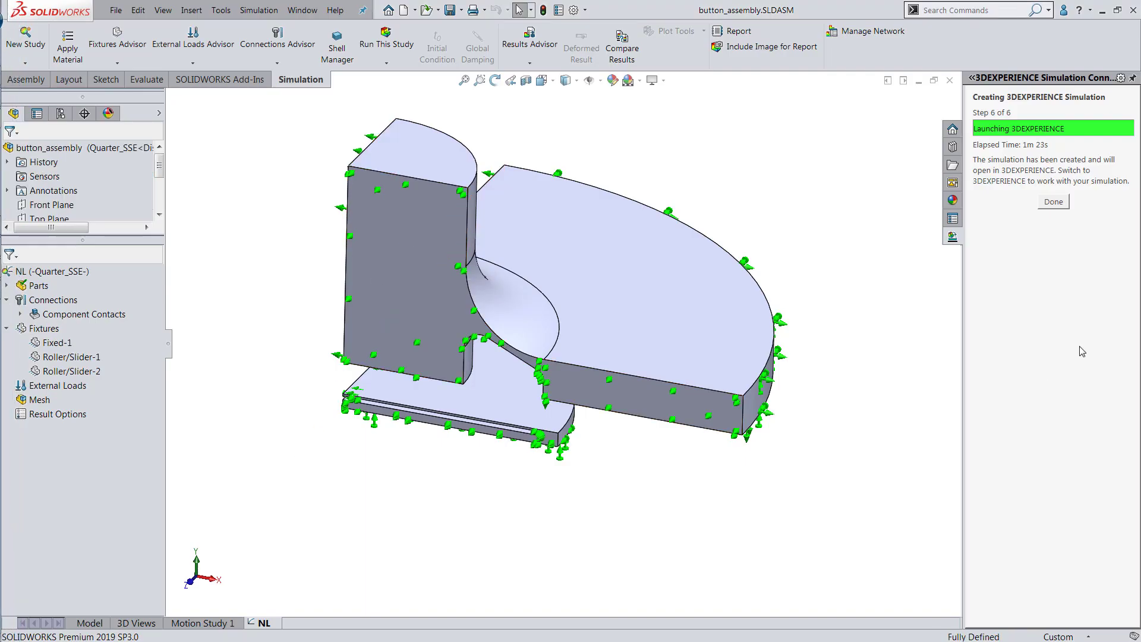
- In SOLIDWORKS, dismiss the finished simulation transfer and set the button's large web arc radius to 2.25 mm, rebuilding the model
left_click(1054, 202)
key("Escape")
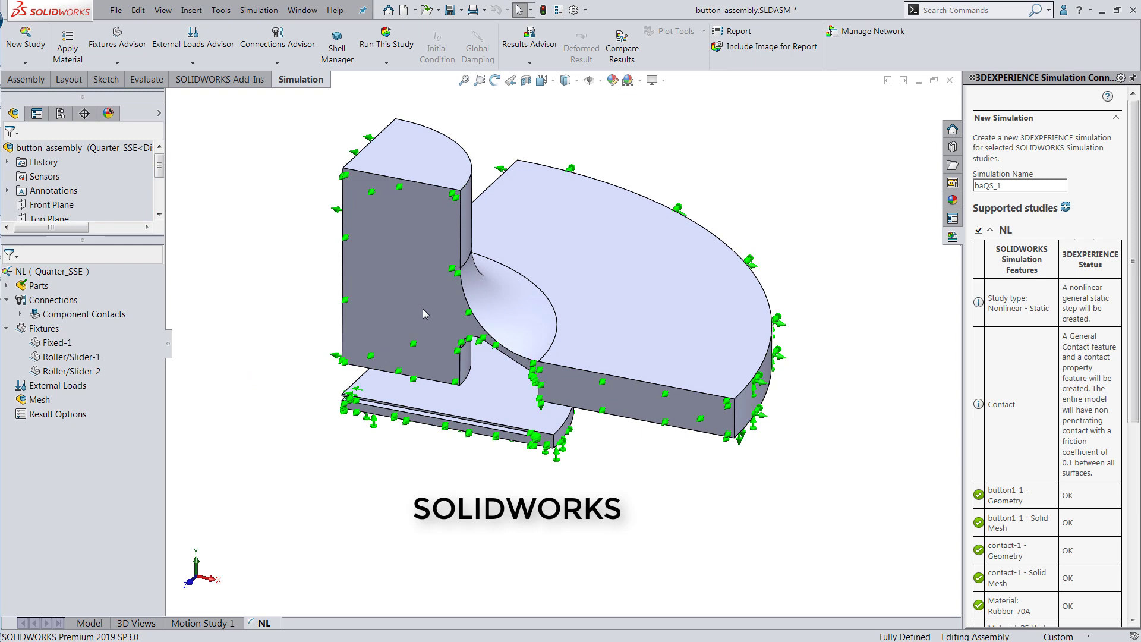
double_click(509, 312)
double_click(601, 225)
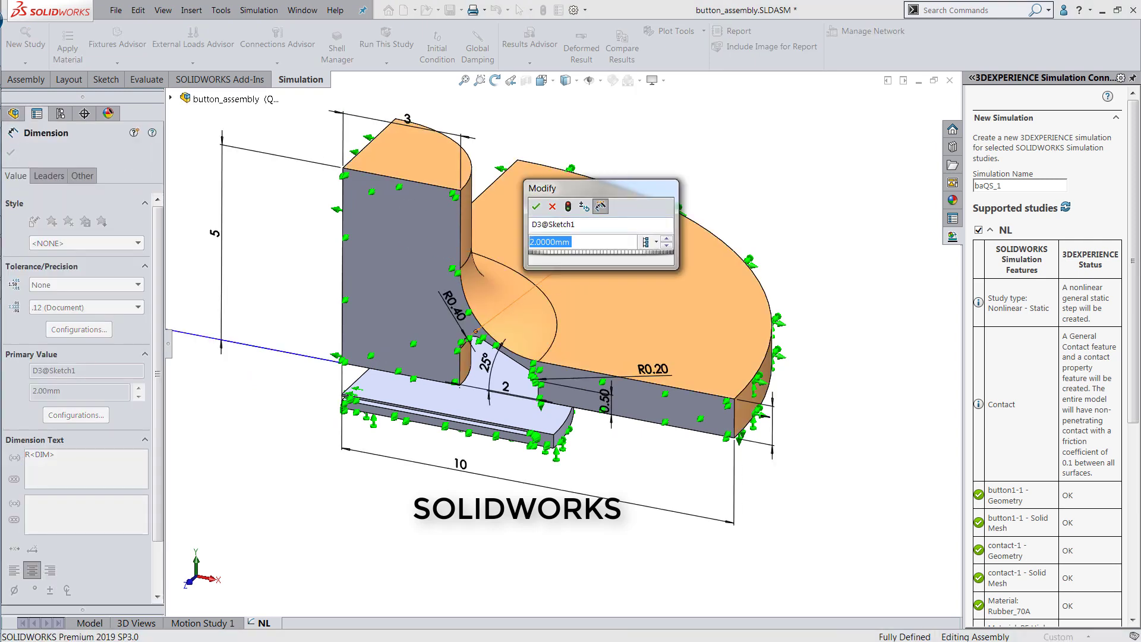
type("2.25")
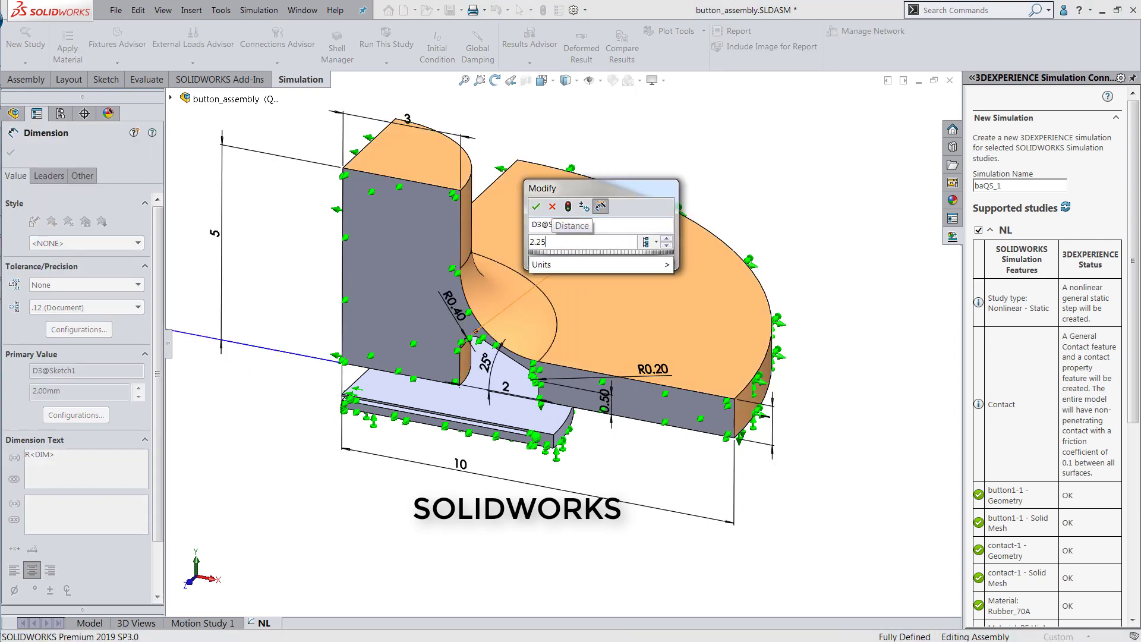
left_click(567, 208)
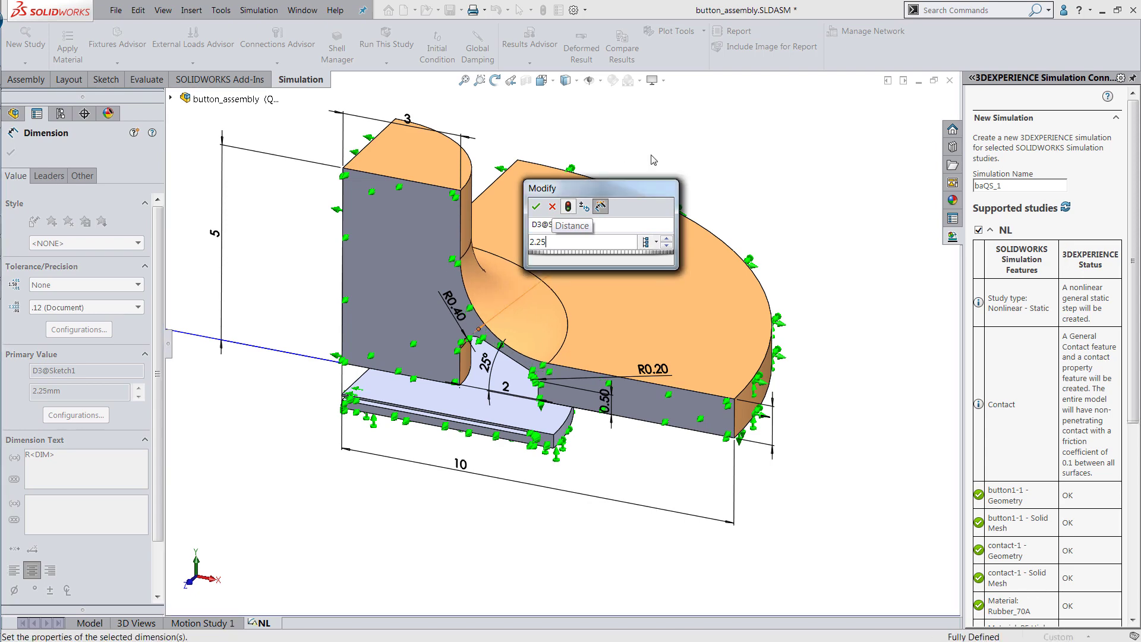
left_click(536, 206)
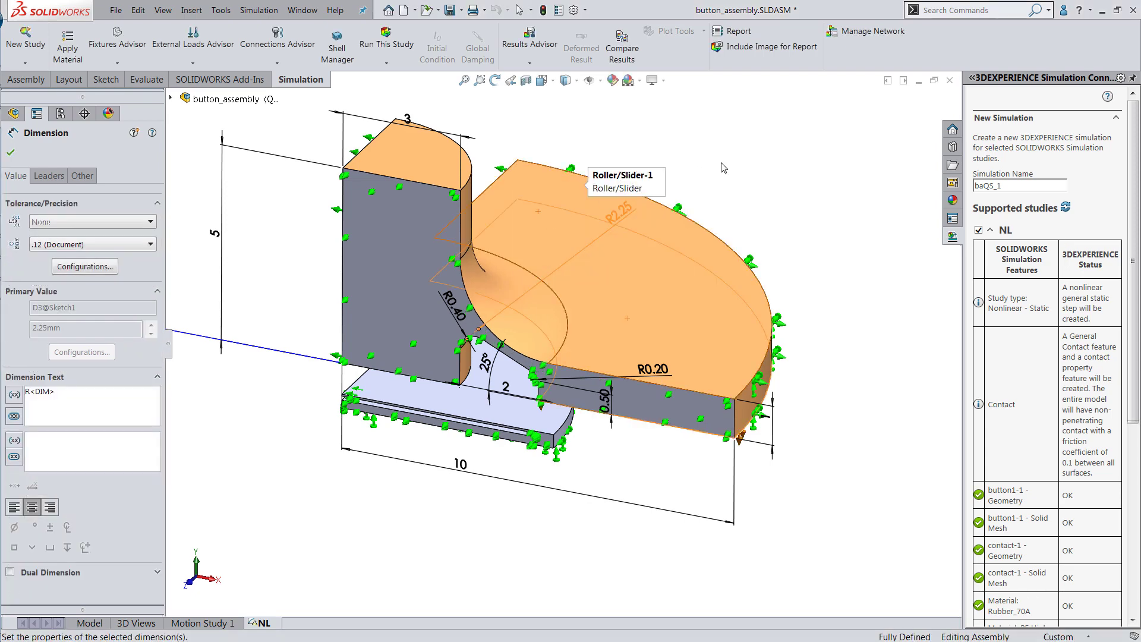
- Save the assembly with its modified button1 part and update the simulation model in 3DEXPERIENCE from the changed SOLIDWORKS design
key("ctrl+s")
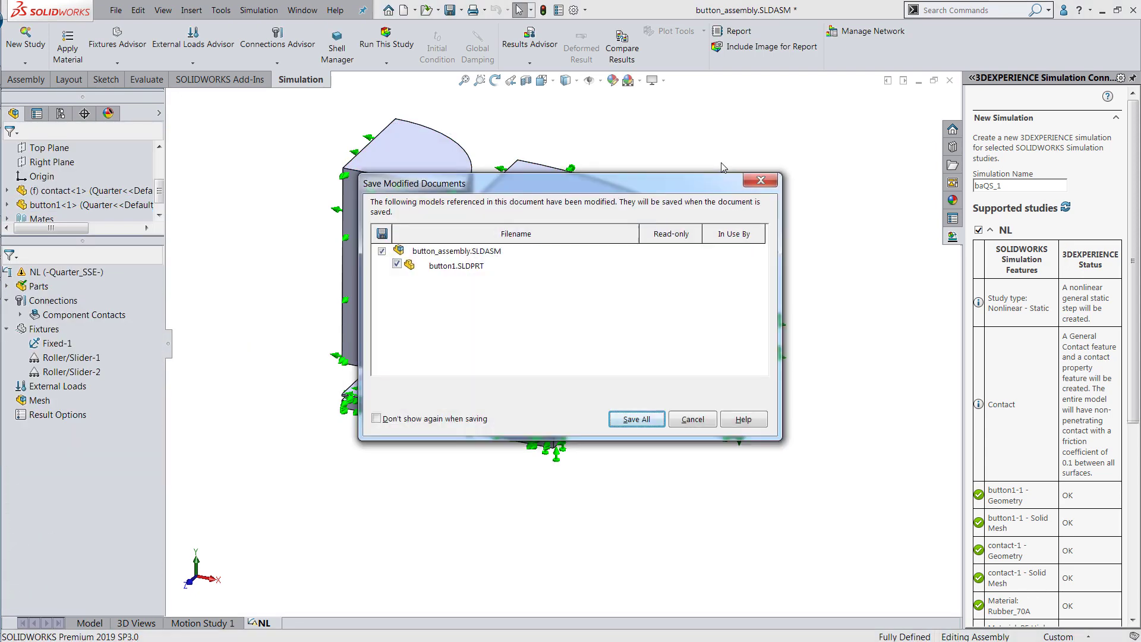
left_click(636, 419)
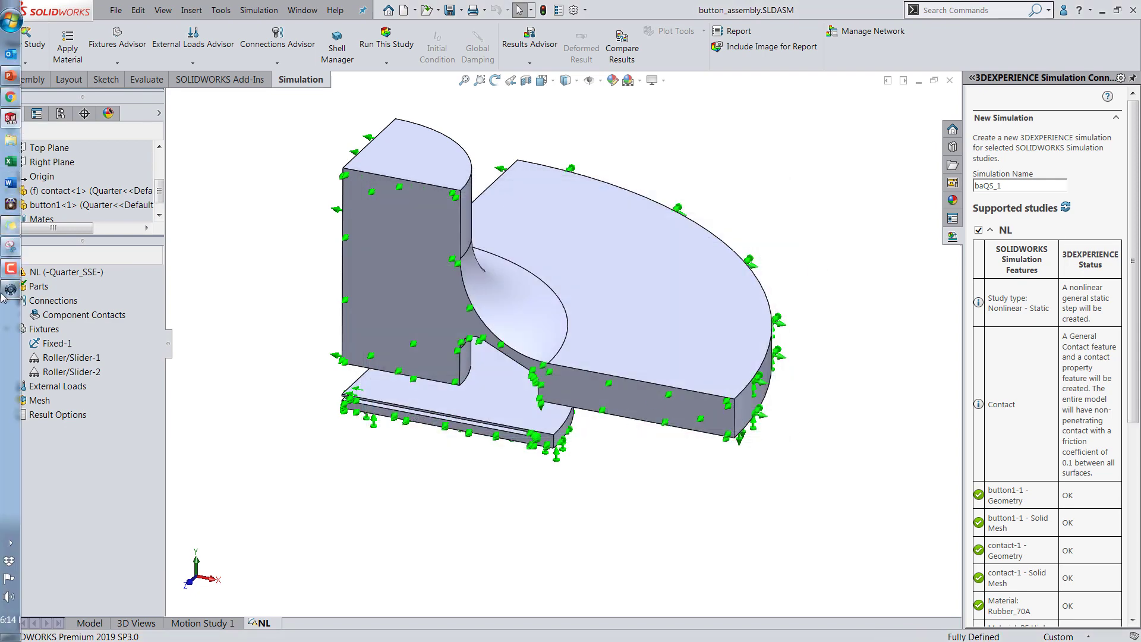
left_click(11, 289)
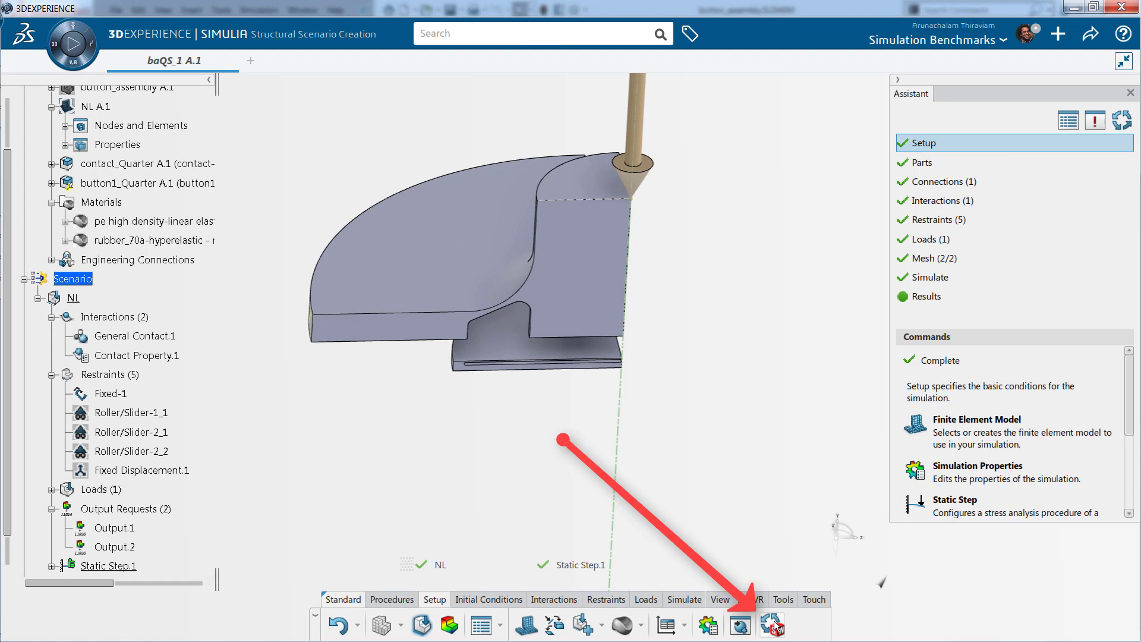
left_click(775, 628)
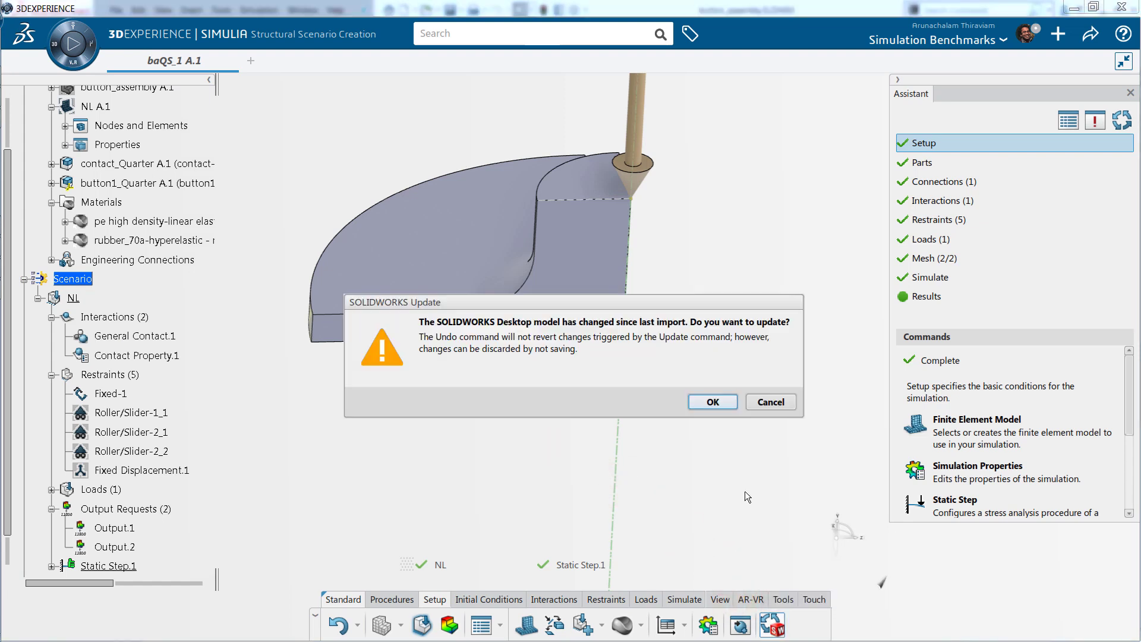
left_click(712, 403)
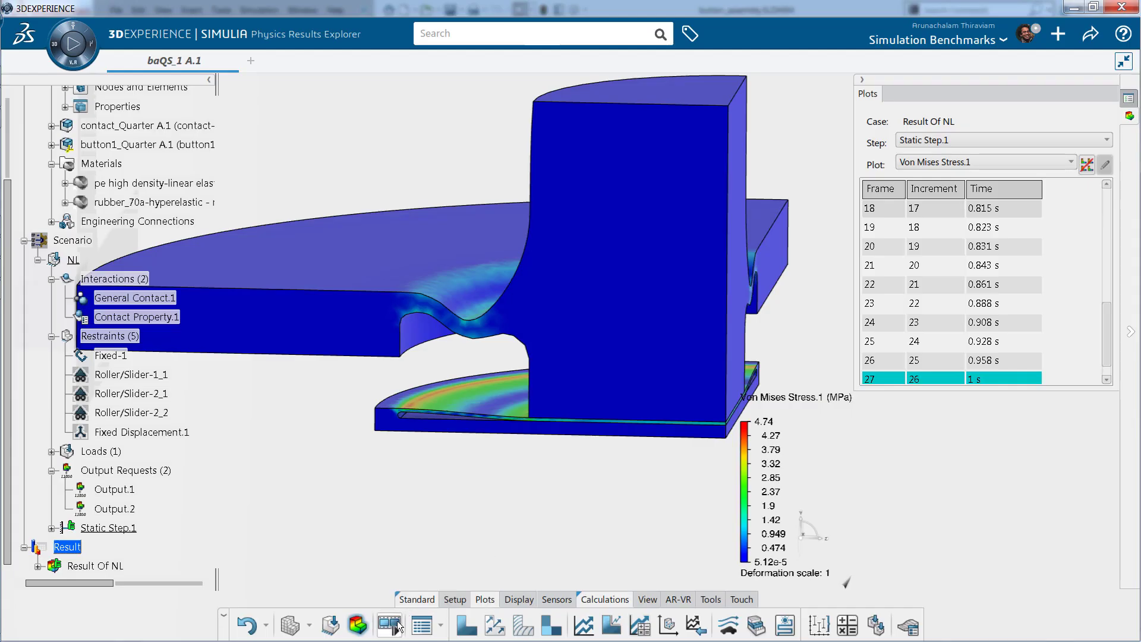
- Animate the updated results and create an X-Y history plot of reaction force Vector Component 2 for Output.2 against time
left_click(391, 625)
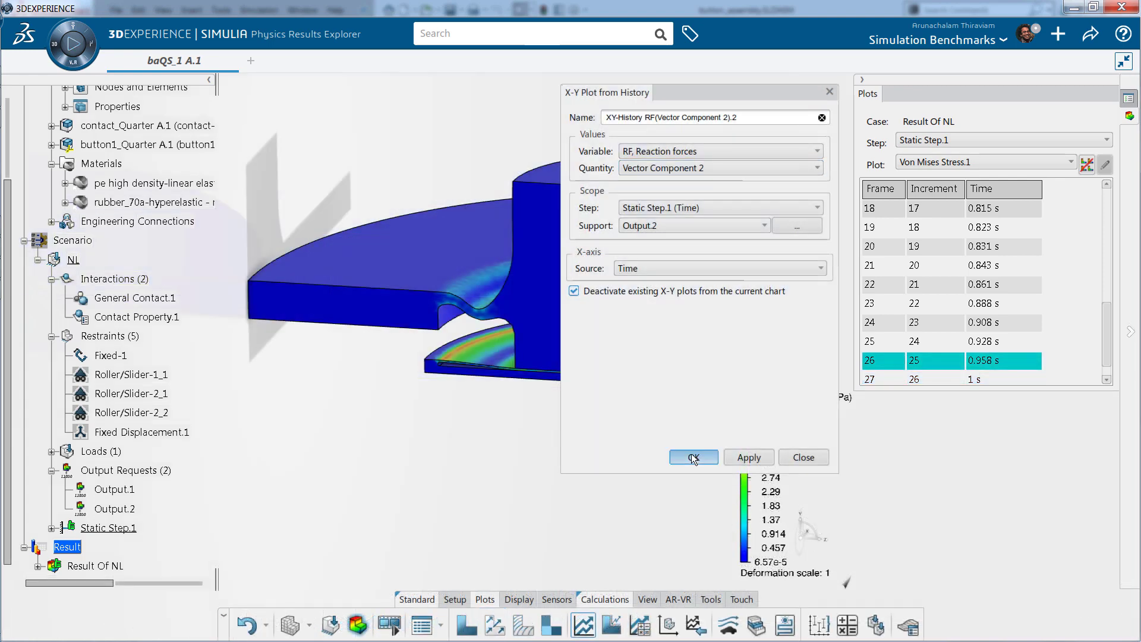
left_click(693, 457)
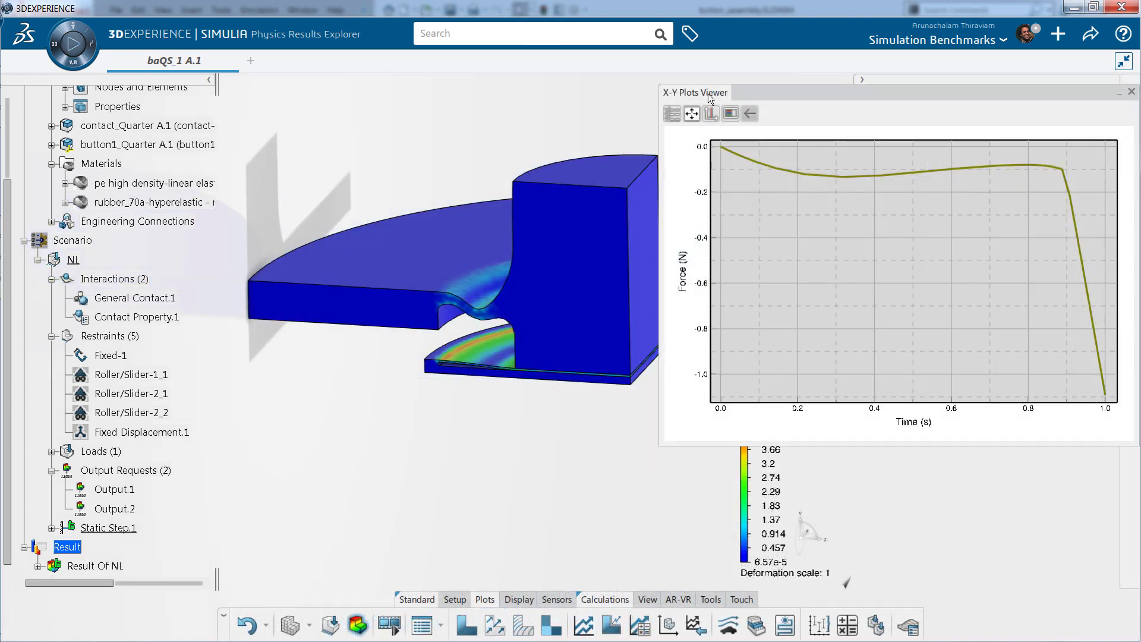
- Move the new reaction force plot over the model view and probe the force at 1 s
left_click_drag(707, 94, 415, 132)
left_click(822, 436)
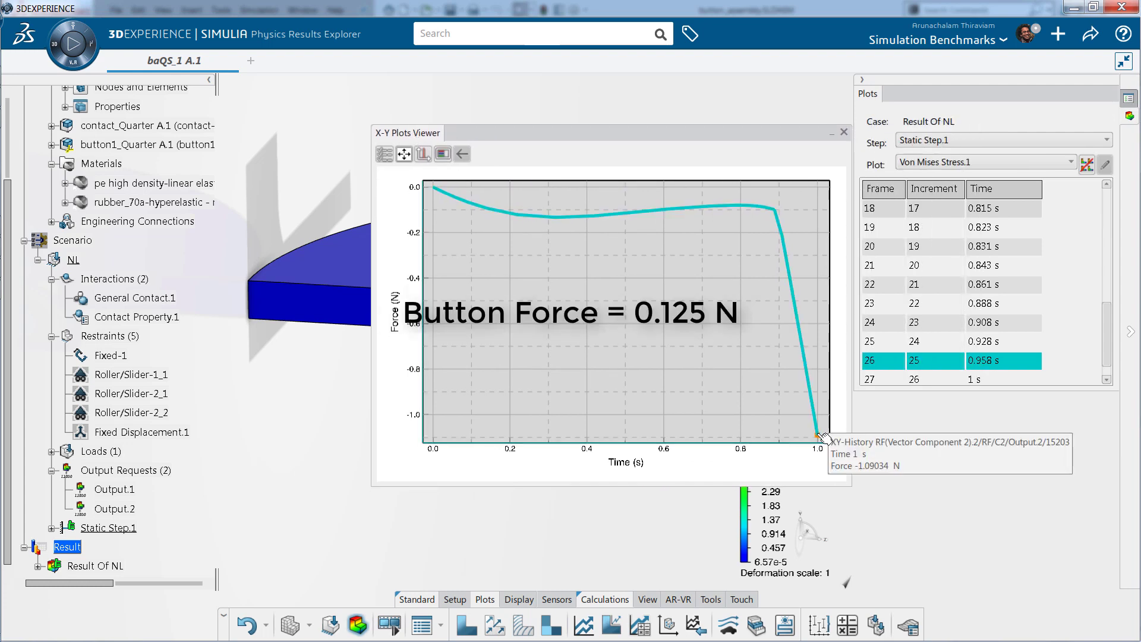